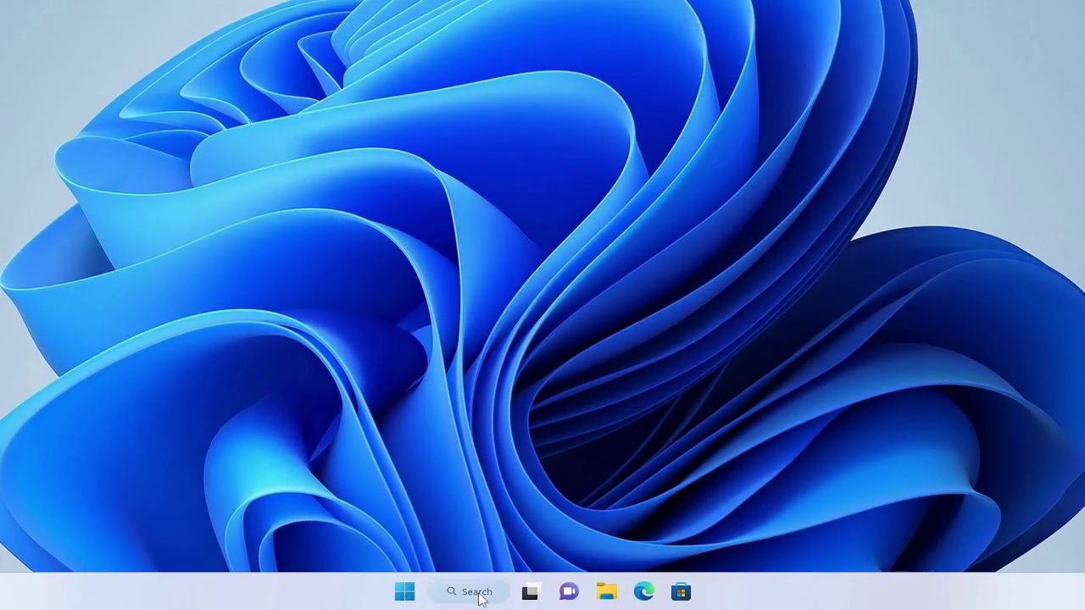
Step: Search Windows for "services" and open the Services app
click(502, 597)
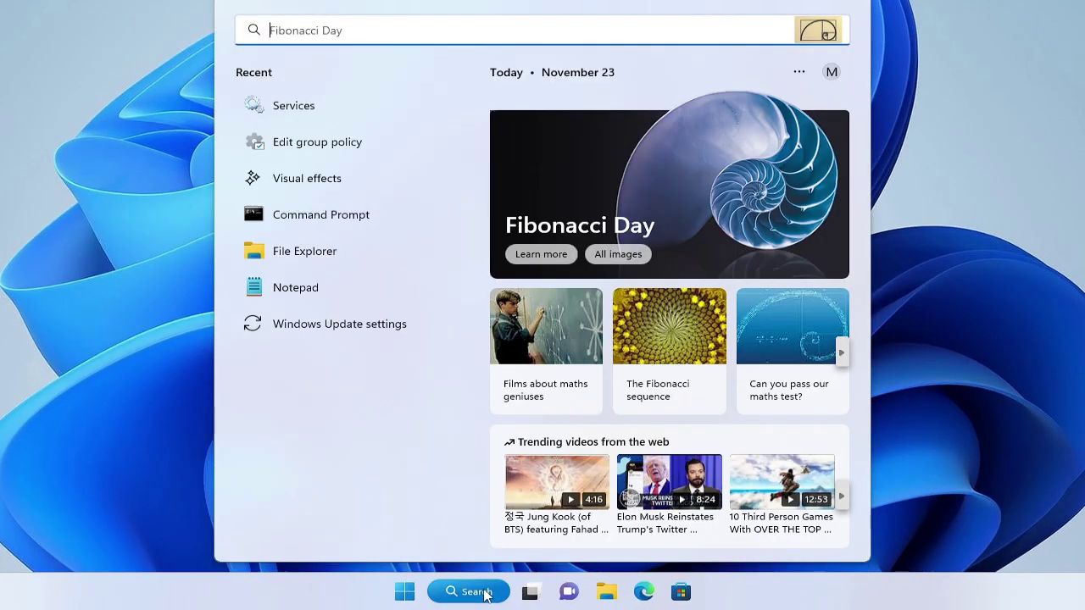
text(service)
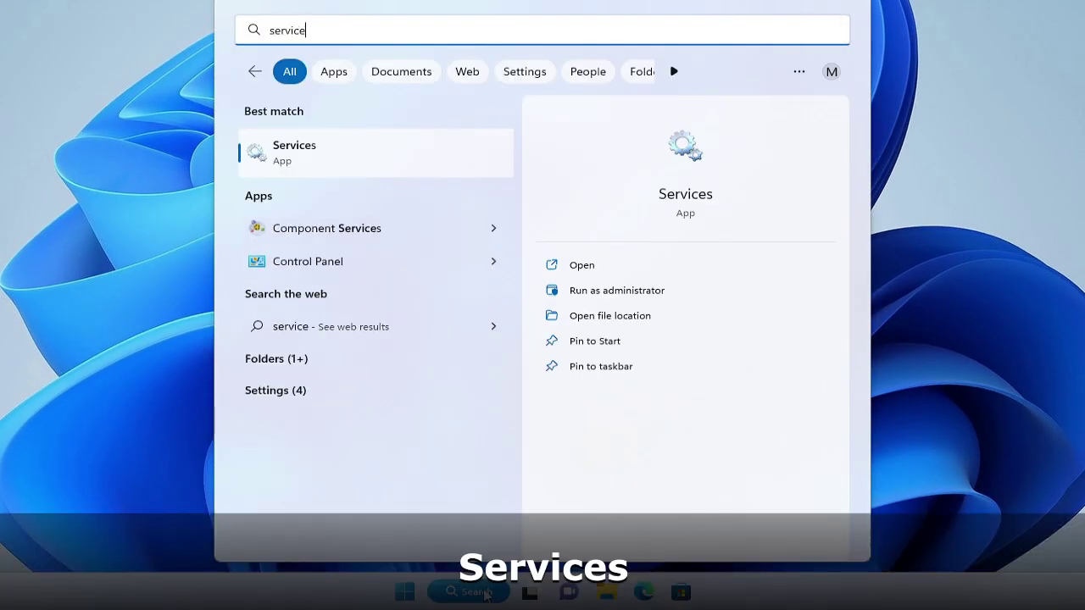
text(s)
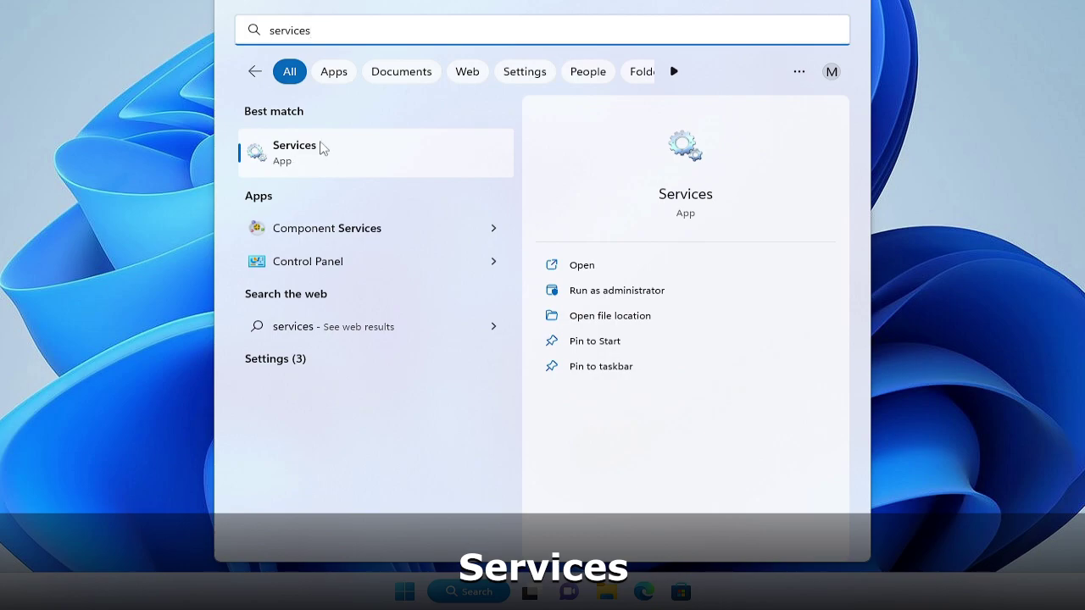
click(335, 152)
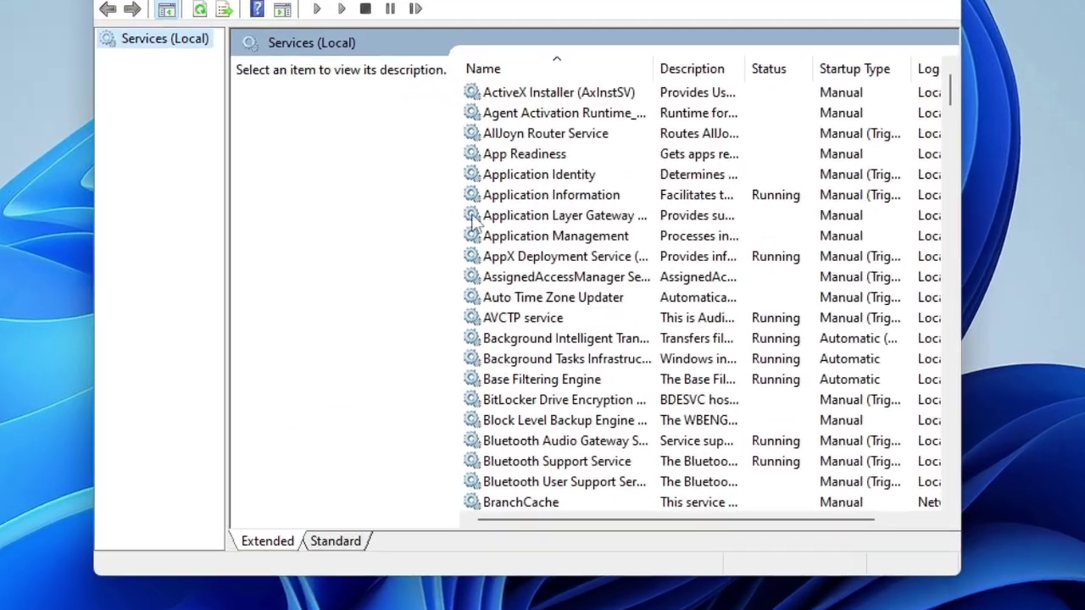
Step: Locate the SysMain service in the services list and open its properties
click(529, 223)
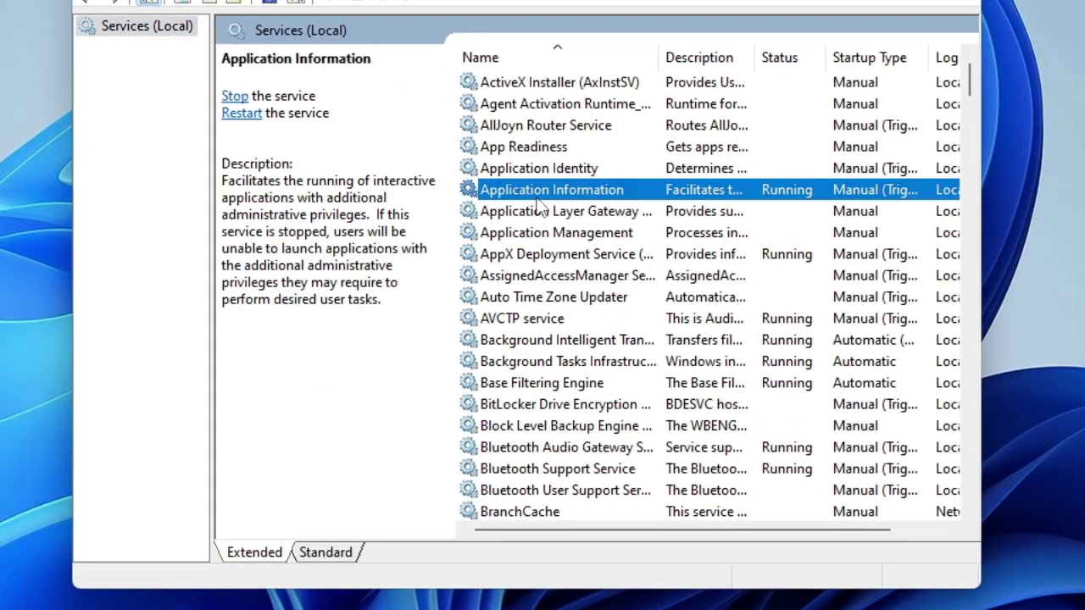
click(527, 256)
click(545, 234)
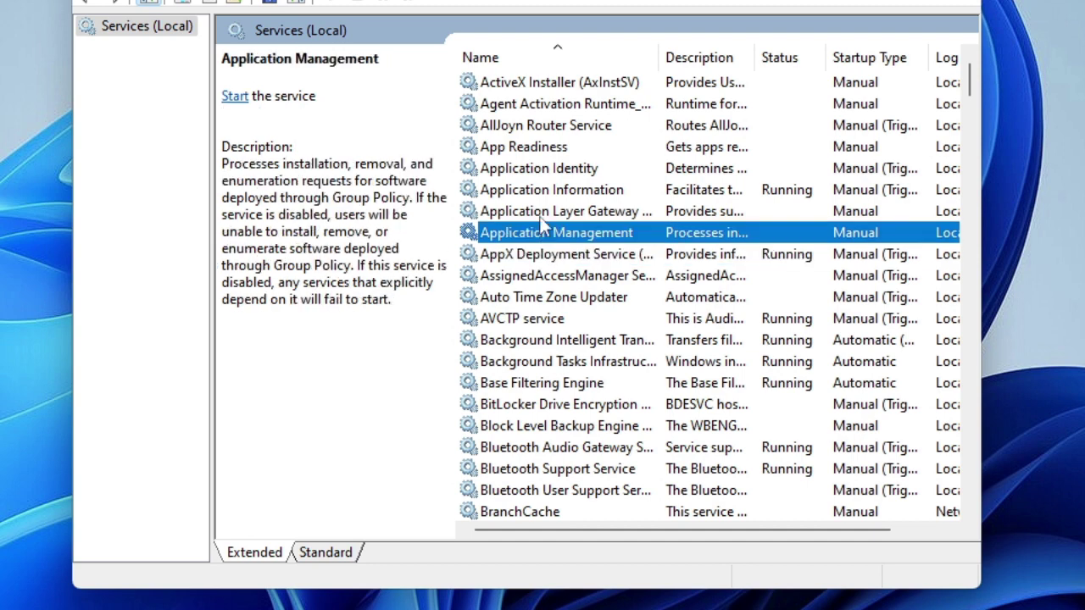
click(546, 200)
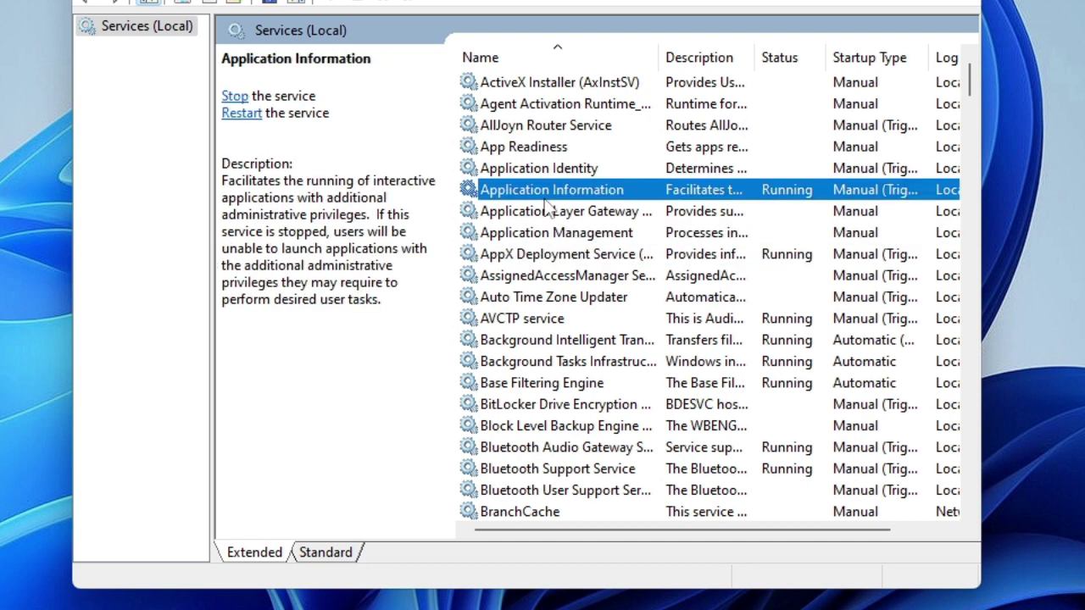
key(s)
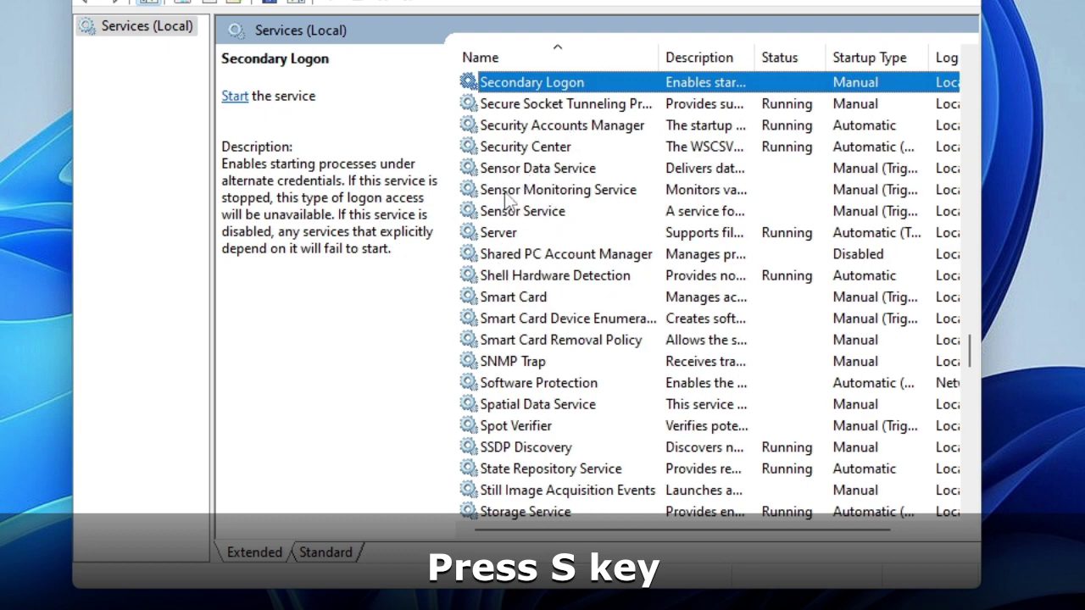
scroll(508, 199, down, 1)
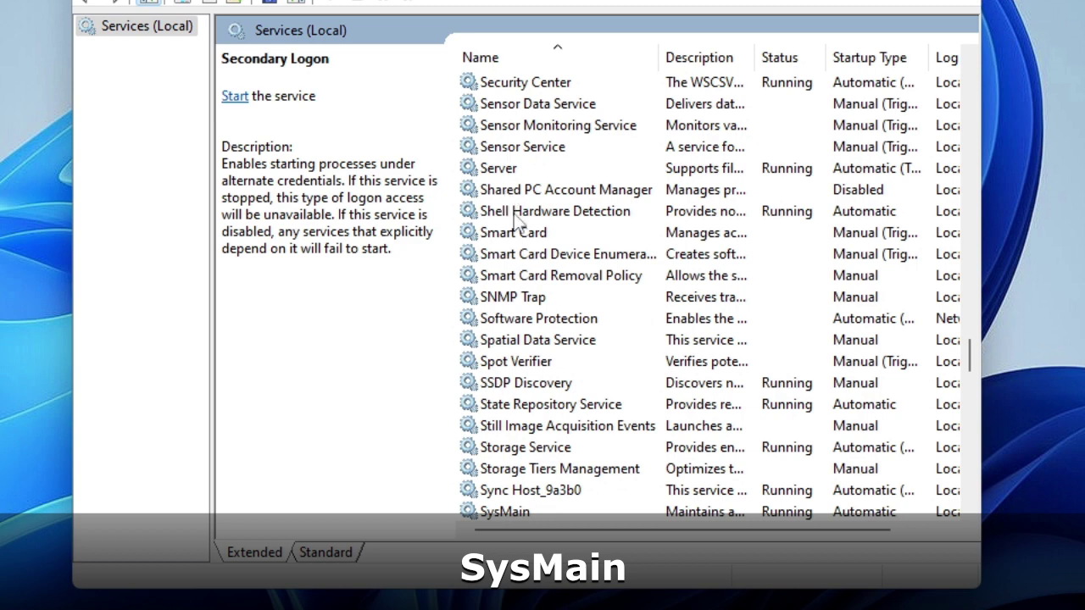
scroll(517, 224, down, 1)
click(518, 222)
scroll(519, 223, down, 2)
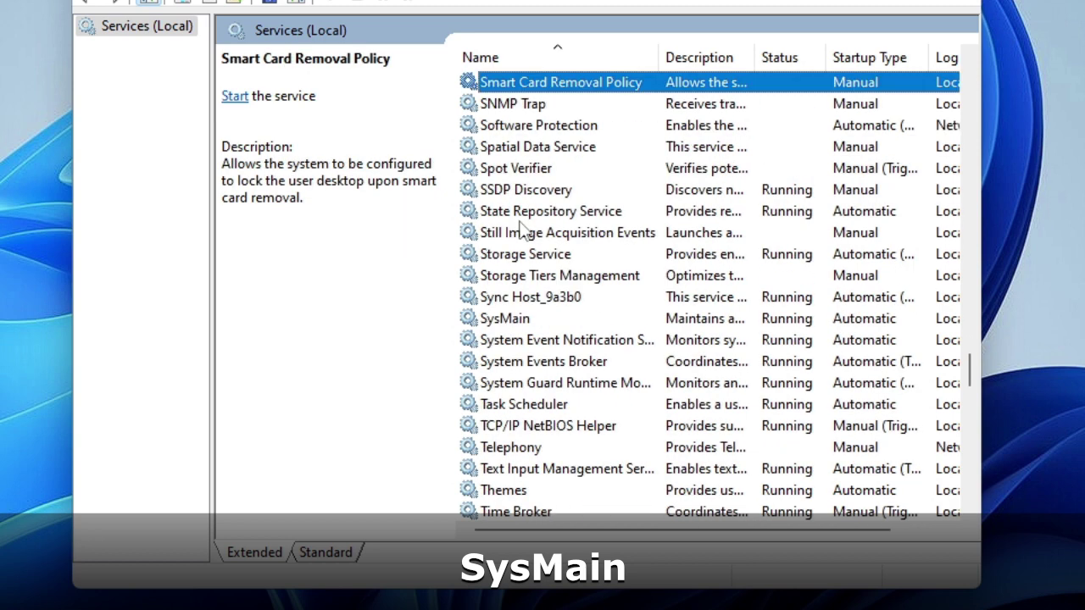
click(504, 321)
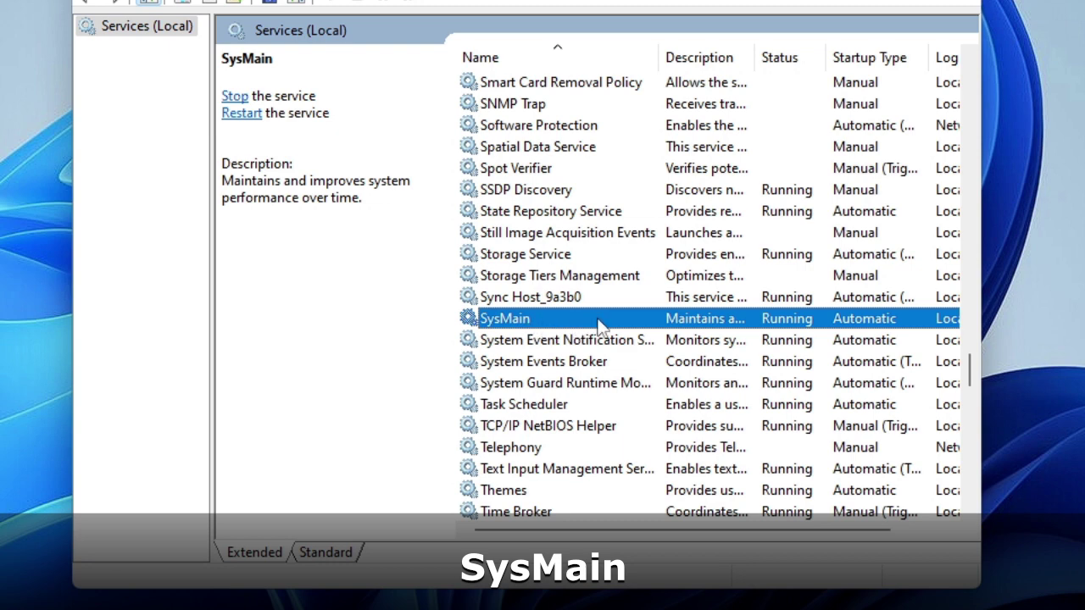
double_click(646, 327)
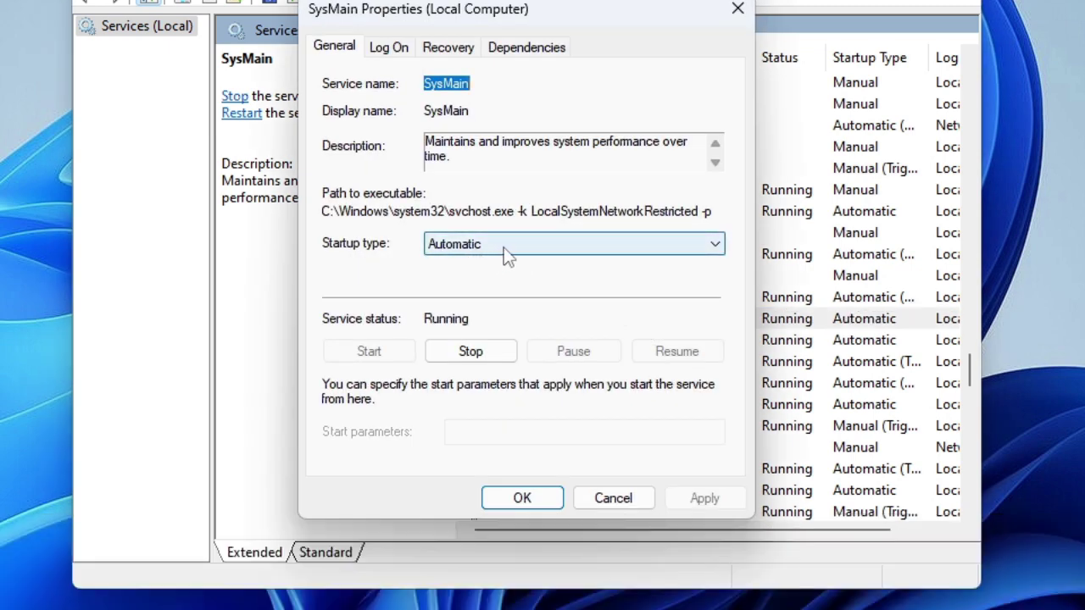
Step: Set SysMain's startup type to Disabled, stop the service, and apply the changes before closing Services
click(572, 254)
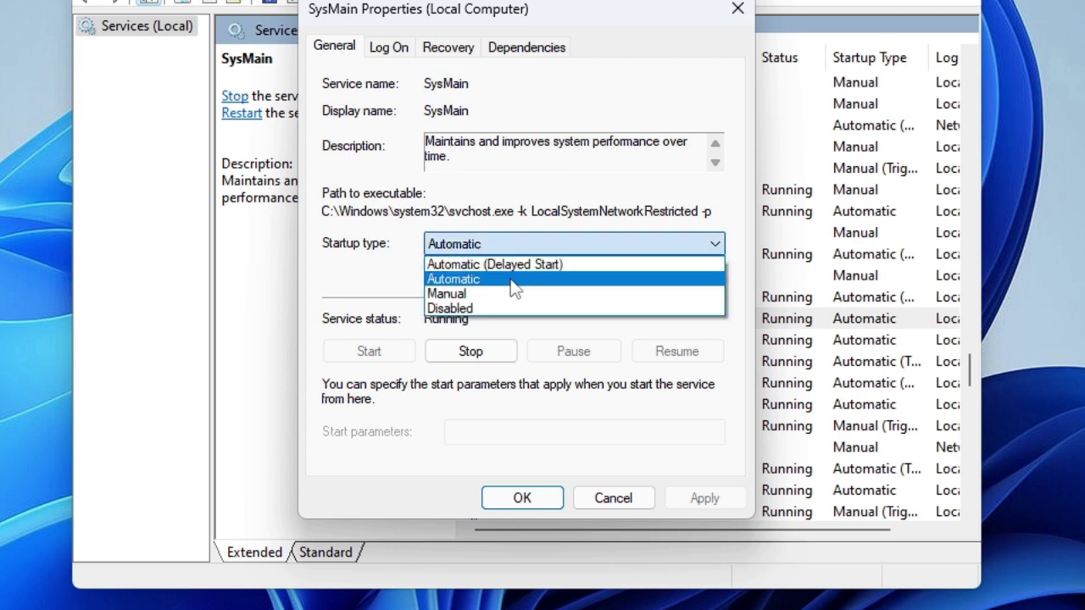
click(477, 307)
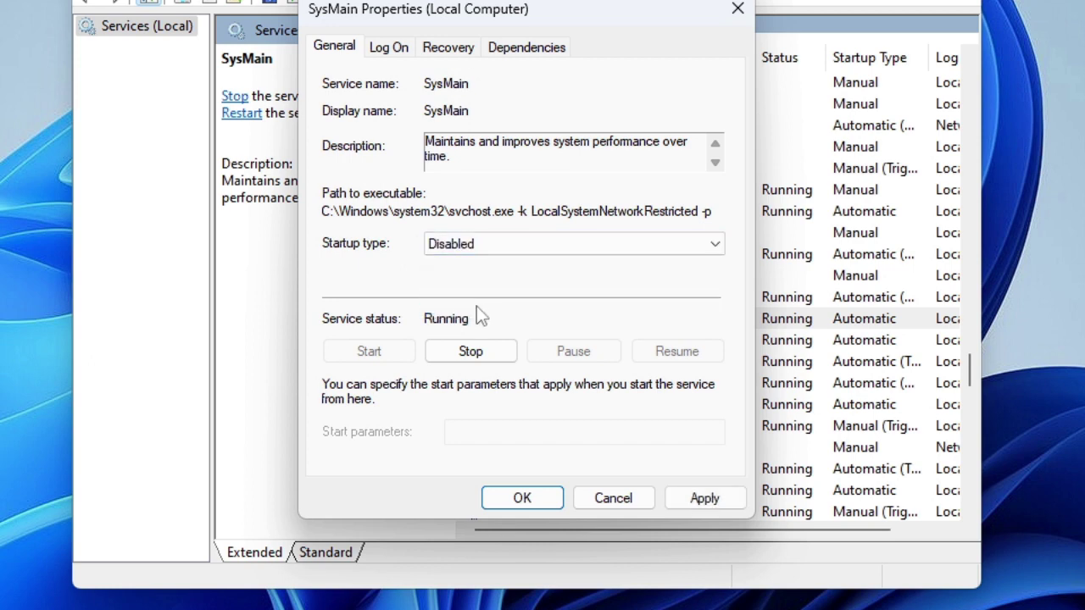
click(469, 352)
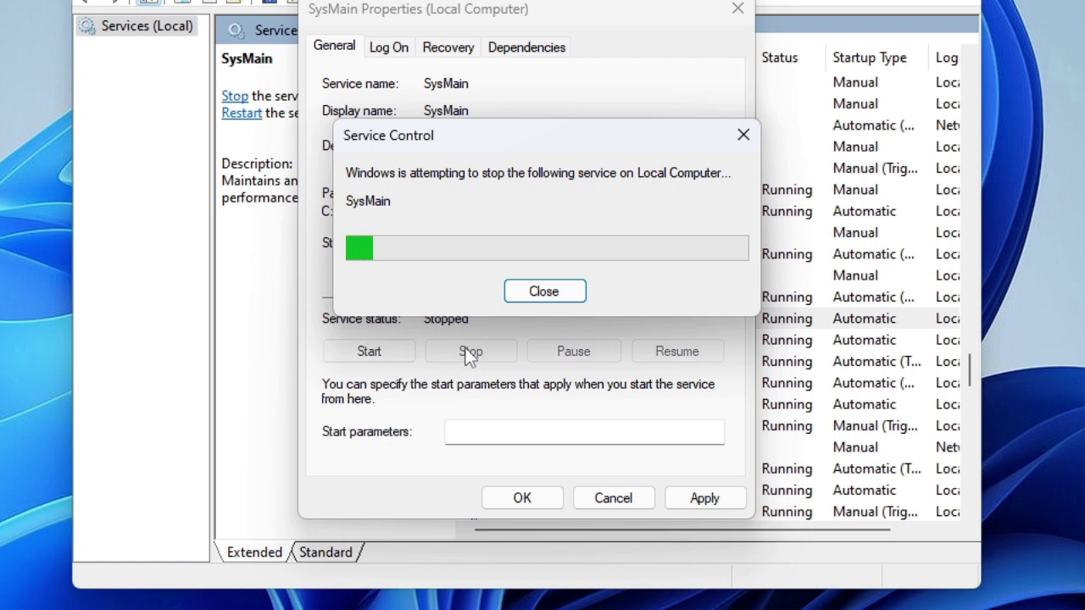
click(708, 500)
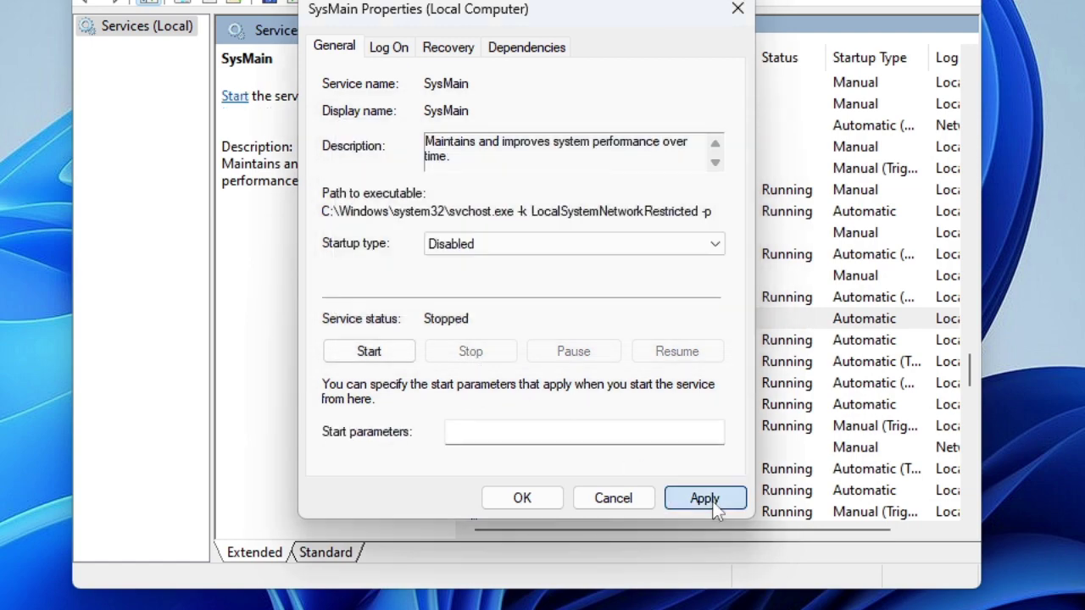
click(532, 501)
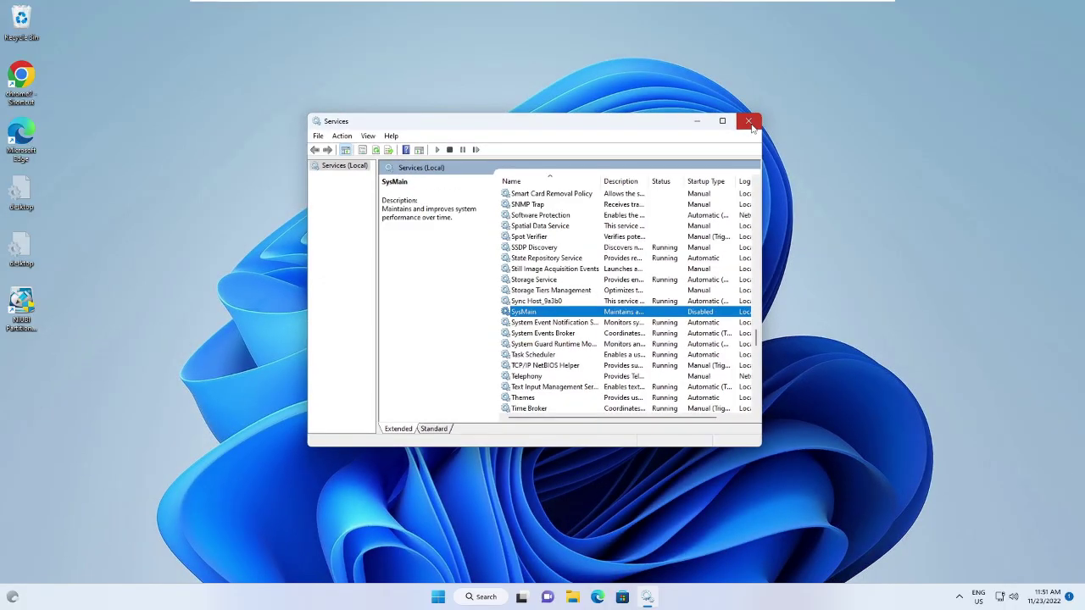
click(749, 122)
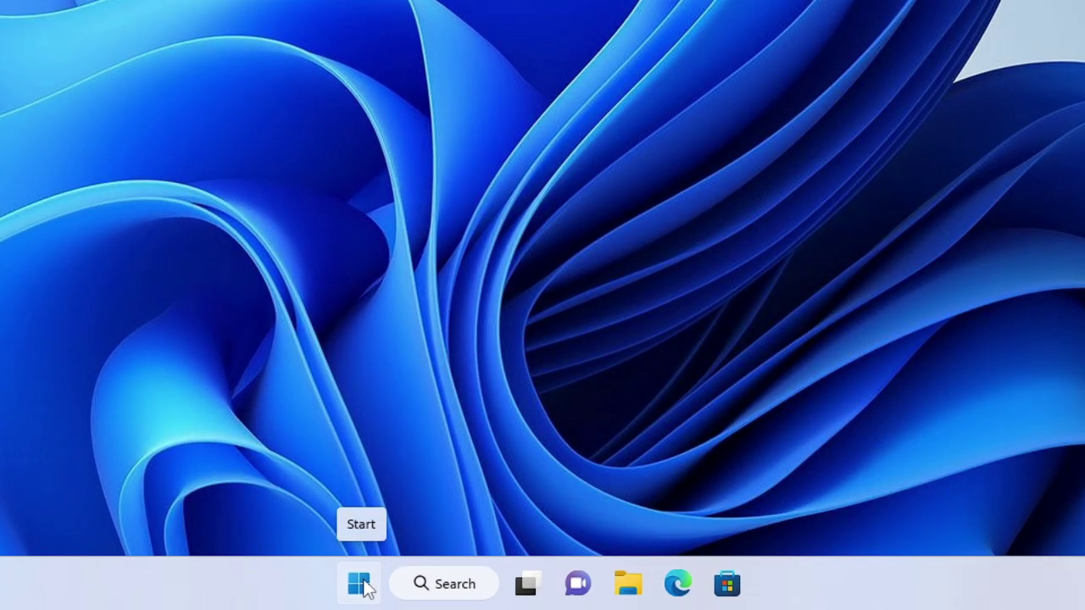
Step: Open the Ethernet page of the Network & internet settings, check the metered connection option, and close Settings
right_click(453, 599)
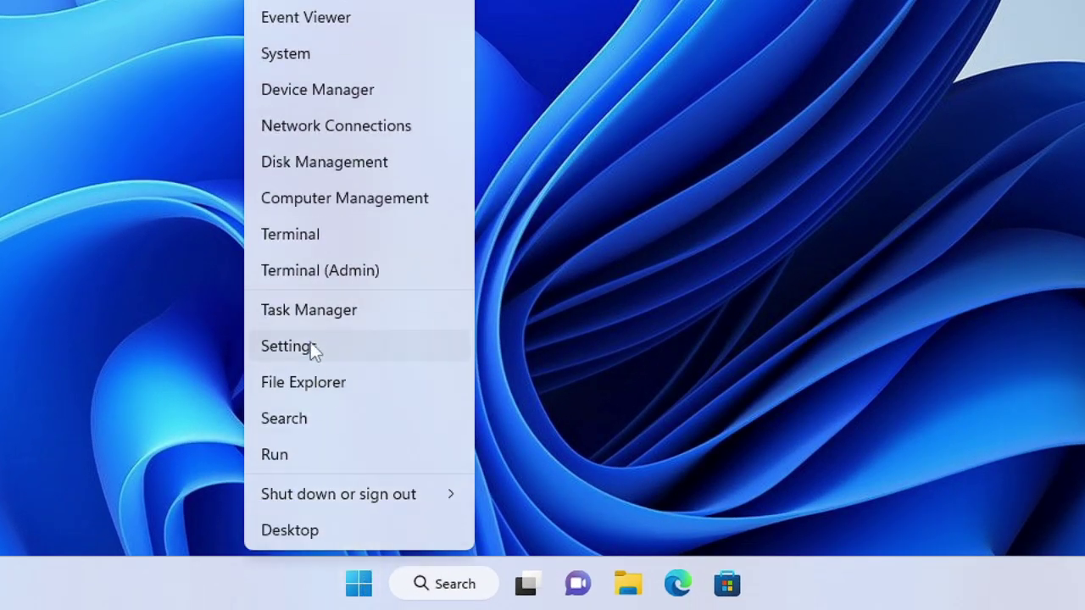
click(310, 347)
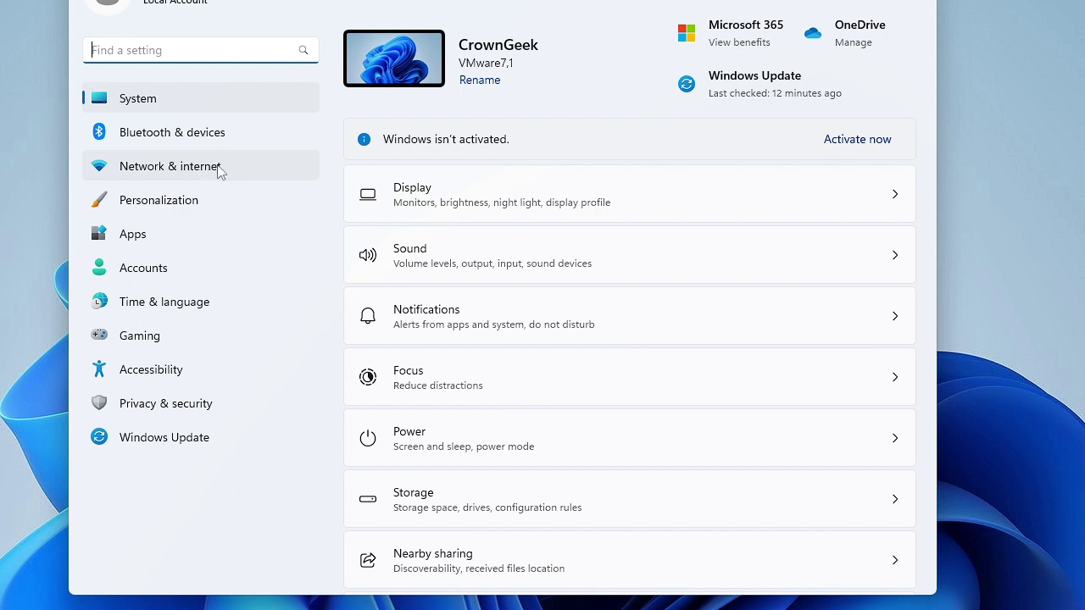
click(221, 167)
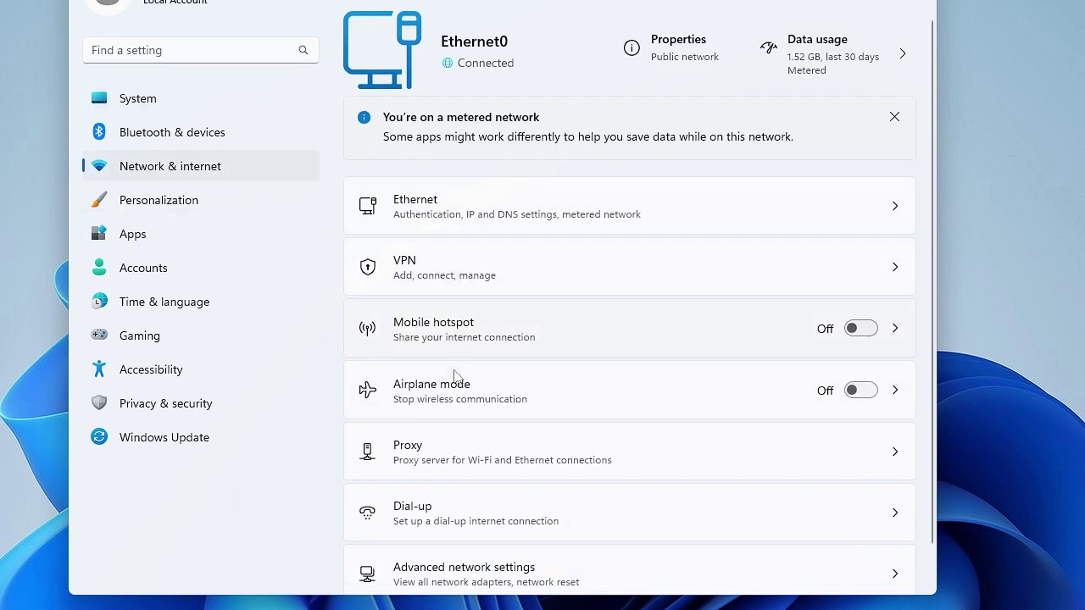
click(489, 212)
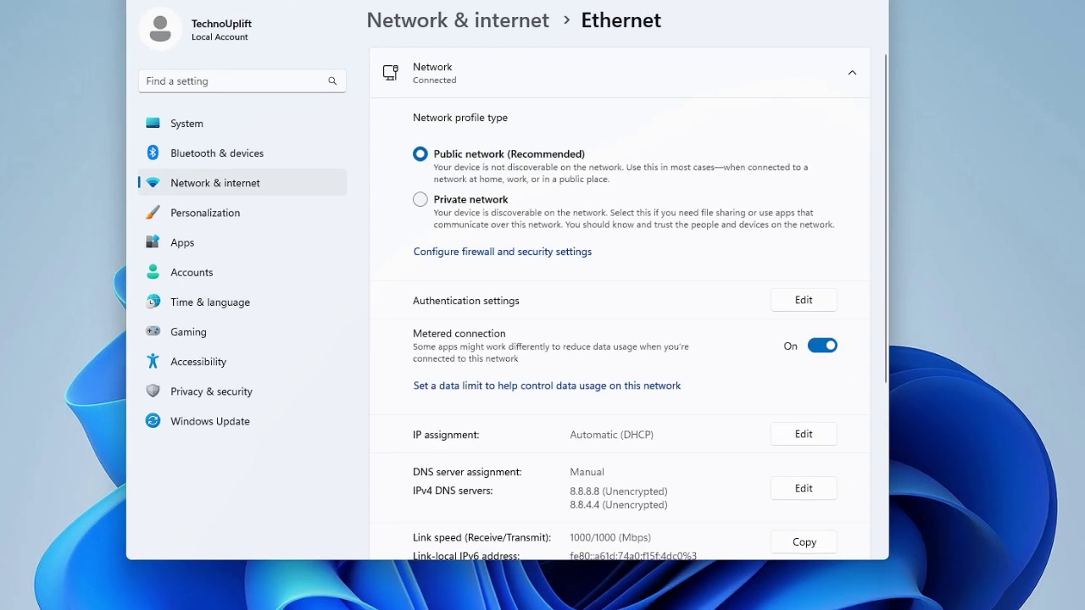
click(790, 57)
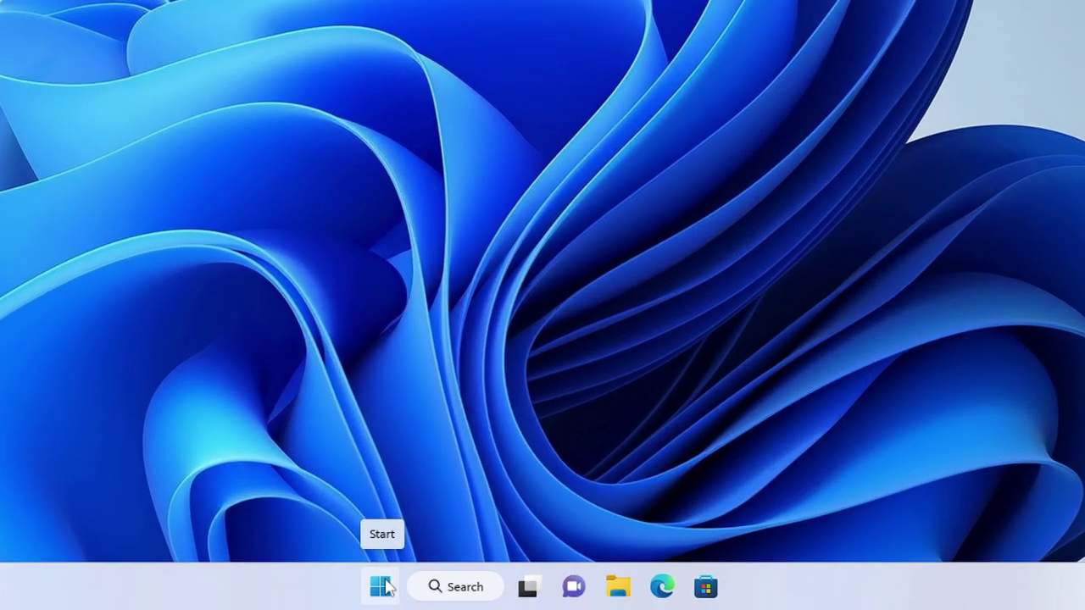
Step: Open the Startup apps settings, review which apps start at sign-in, and close Settings
right_click(452, 597)
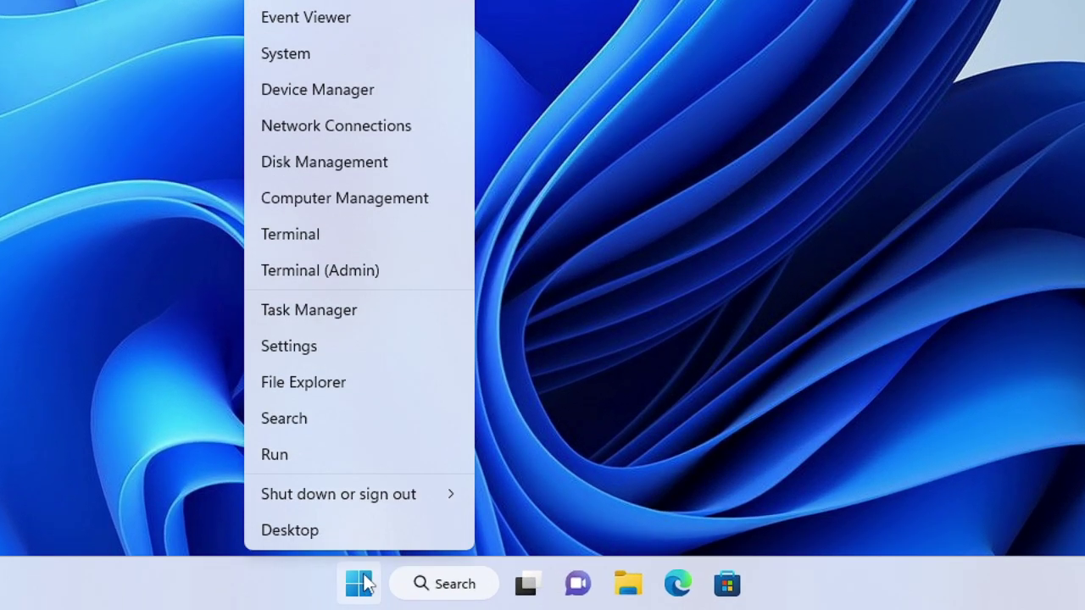
click(323, 348)
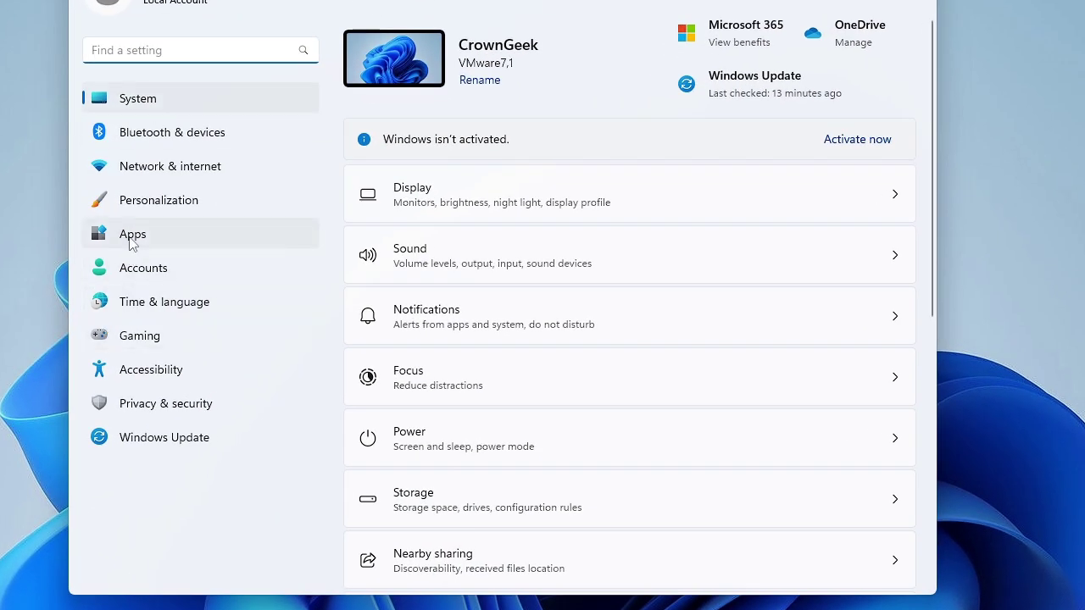
click(153, 243)
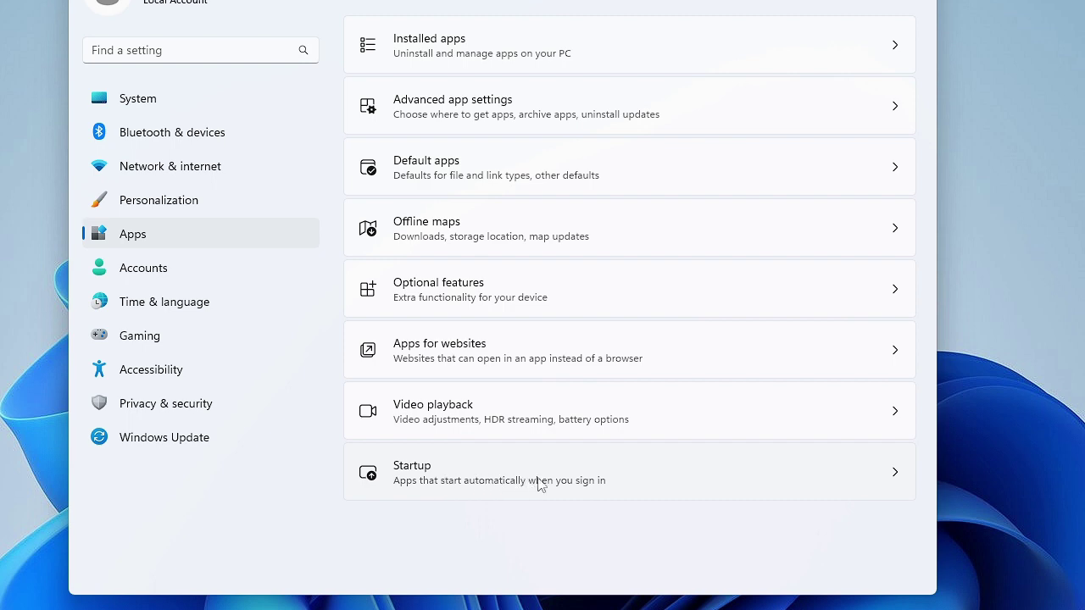
click(563, 479)
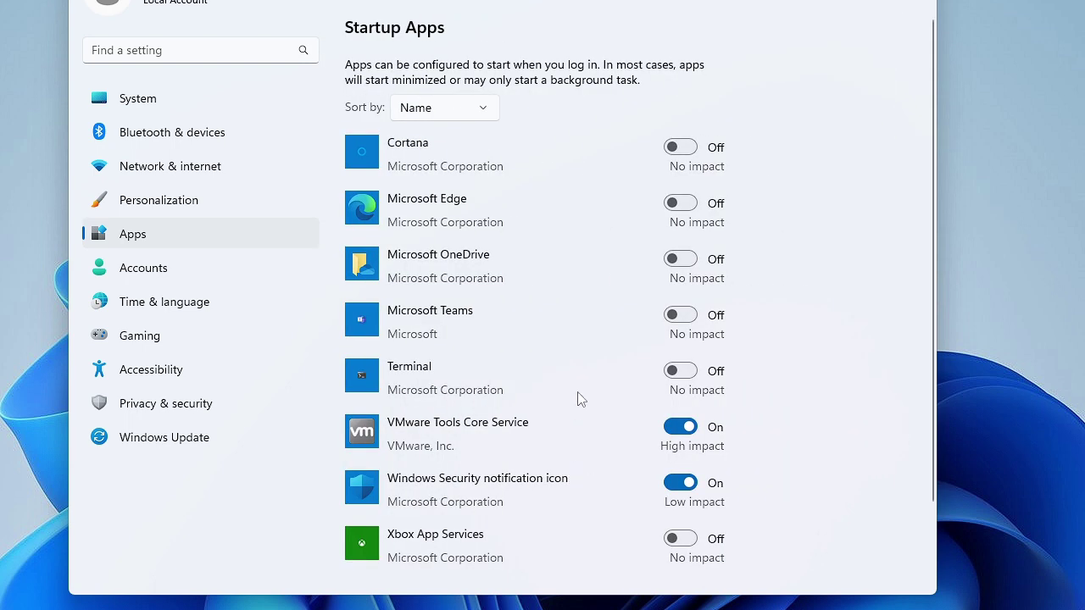
scroll(559, 313, down, 2)
scroll(551, 312, up, 2)
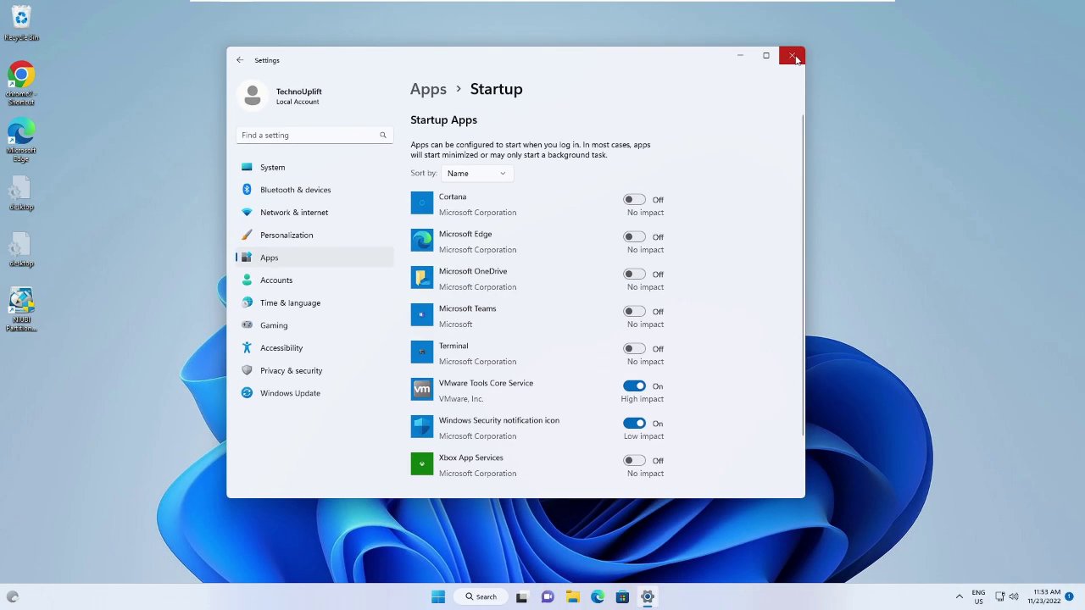
click(840, 11)
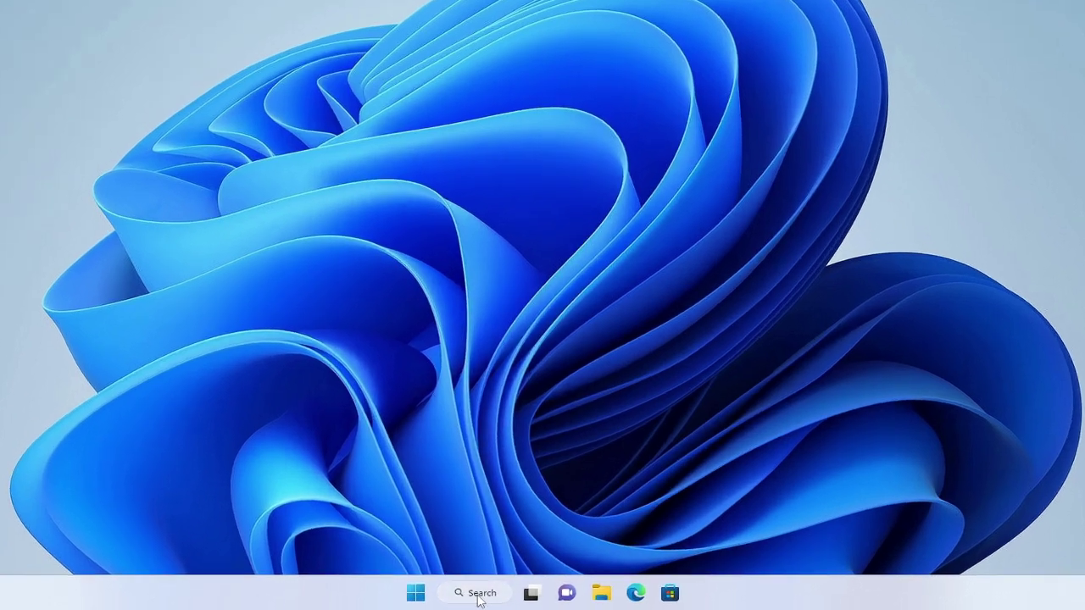
Step: Search Windows for "disk" and open Disk Cleanup for the C: drive
click(495, 597)
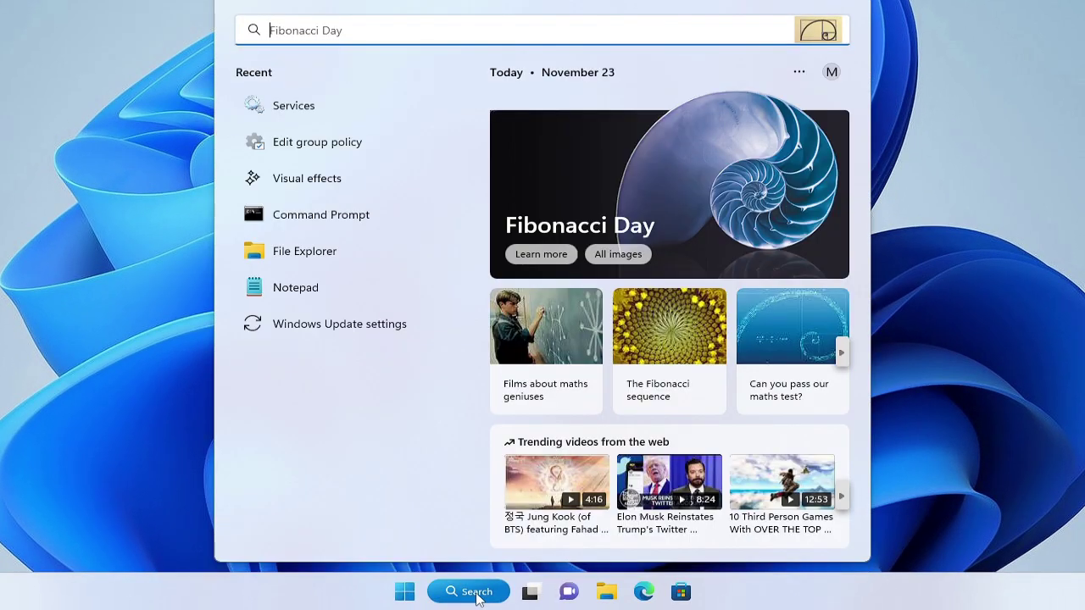
text(disk)
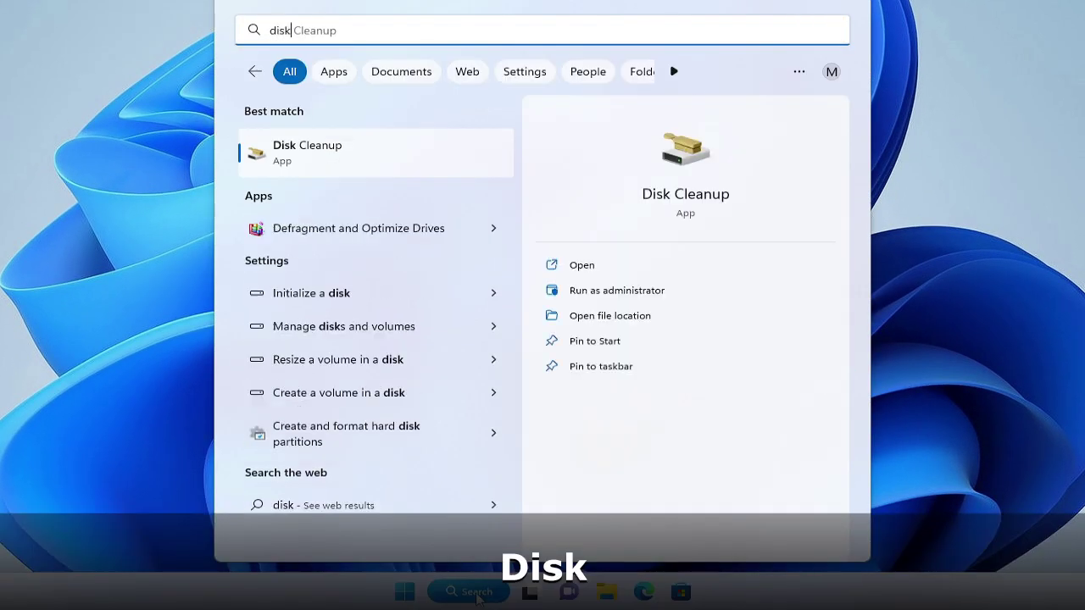
click(365, 165)
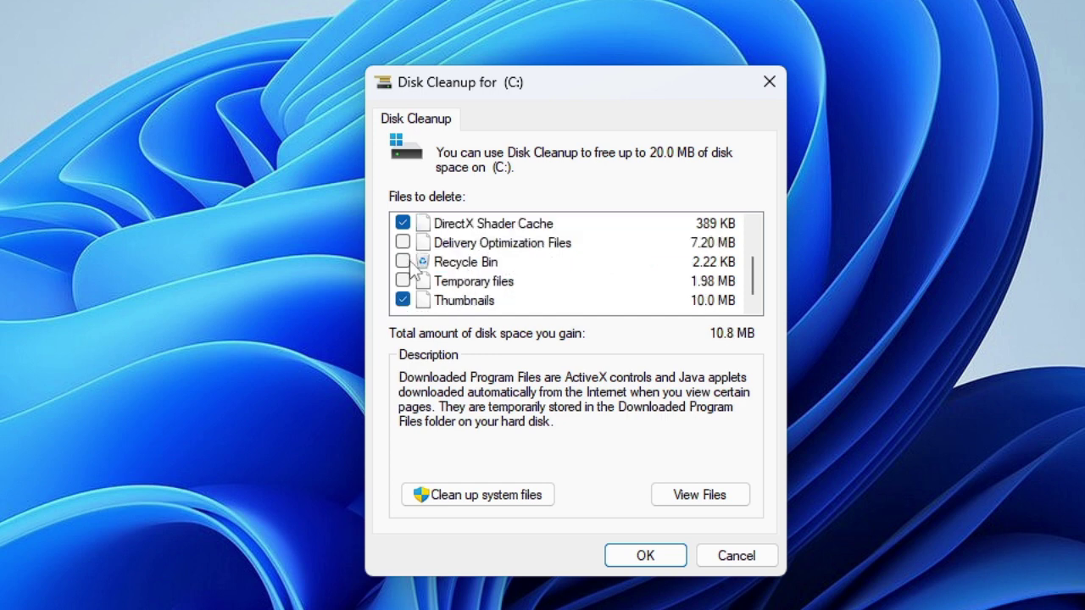
Step: Mark Recycle Bin, Temporary files and Delivery Optimization Files for deletion
click(404, 261)
click(404, 281)
click(403, 242)
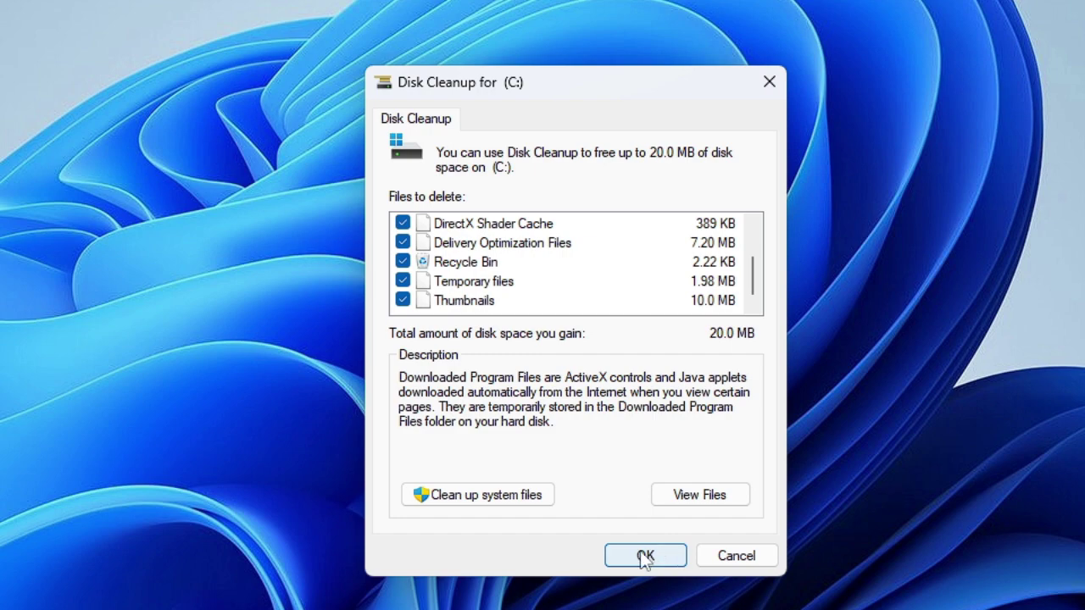
Step: Rescan the C: drive with system files included in Disk Cleanup and permanently delete the marked files
click(518, 497)
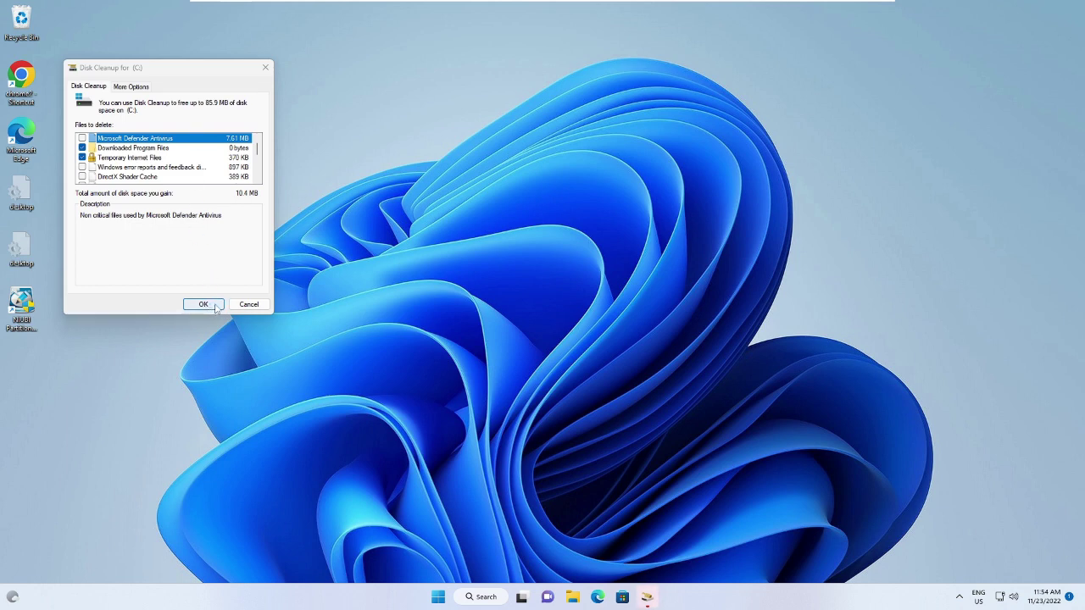
click(205, 305)
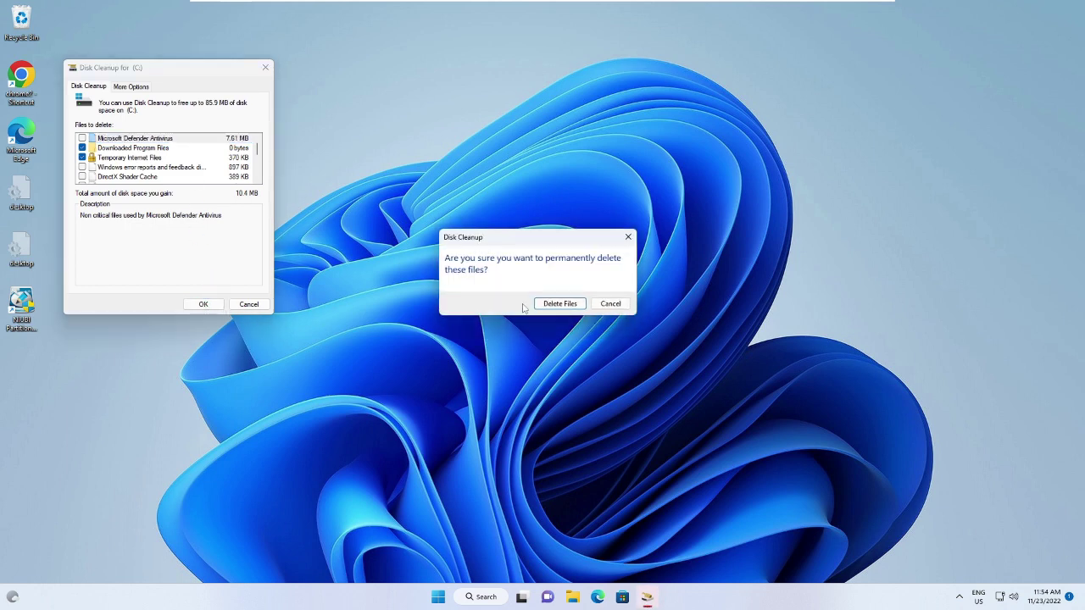
click(562, 304)
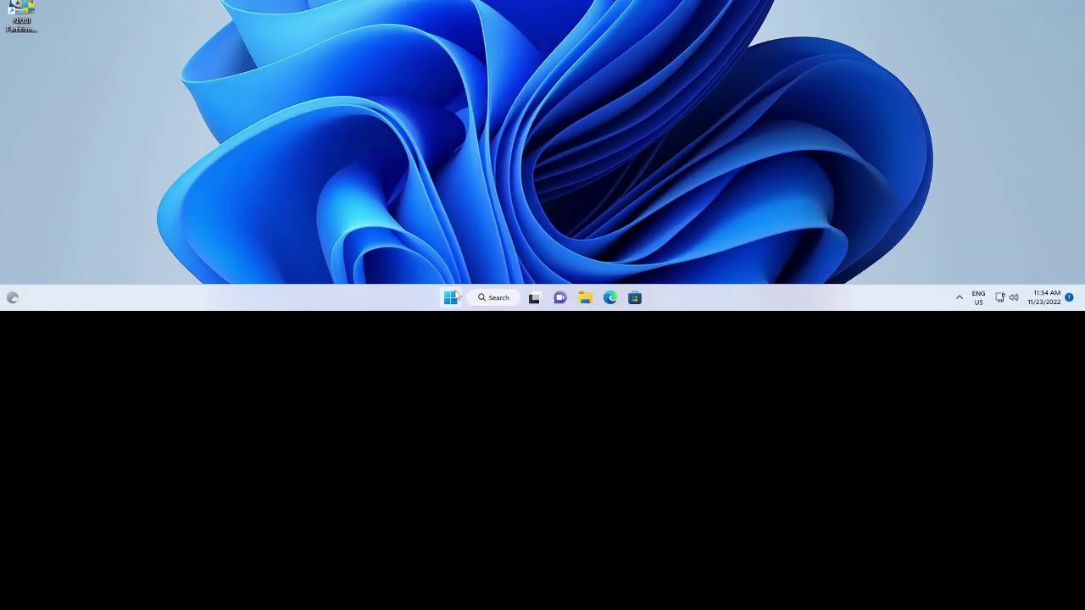
Step: Open the Storage page of the System settings and review the C: drive's usage categories and storage management options
right_click(451, 597)
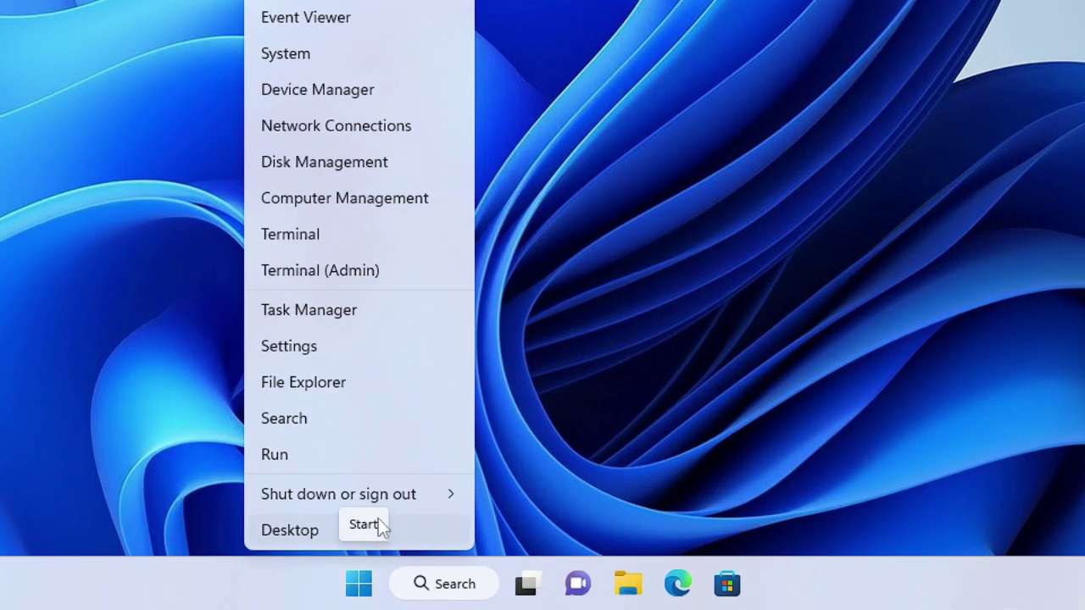
click(338, 357)
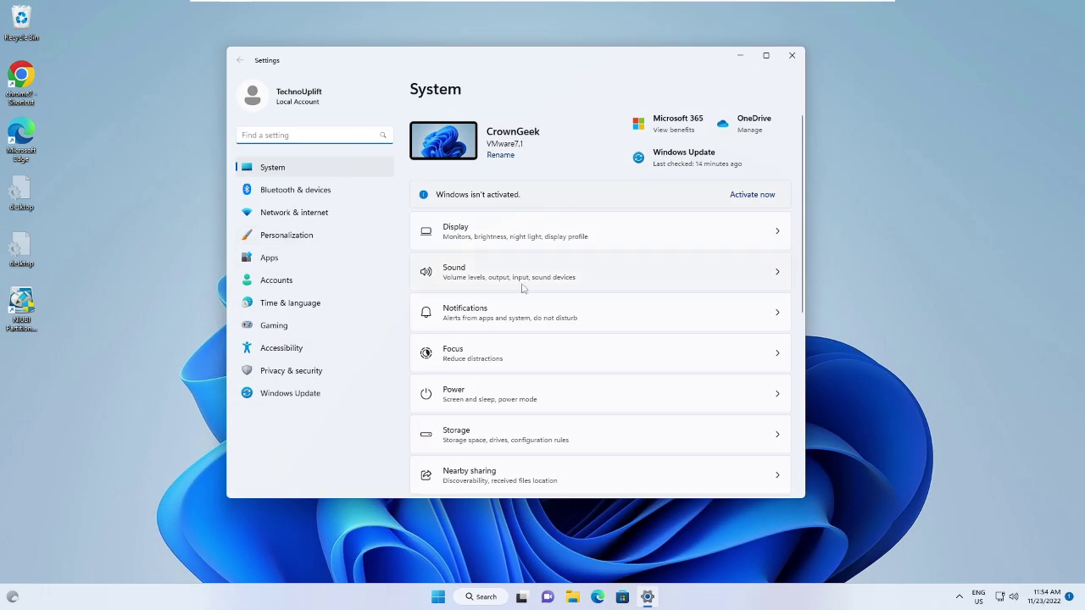
scroll(472, 349, down, 2)
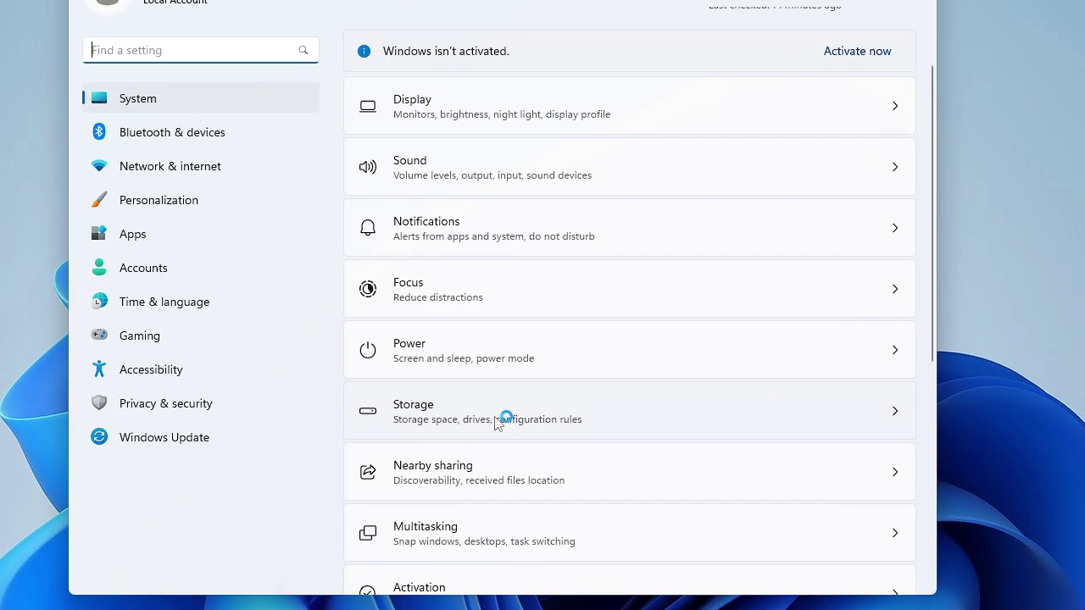
click(498, 424)
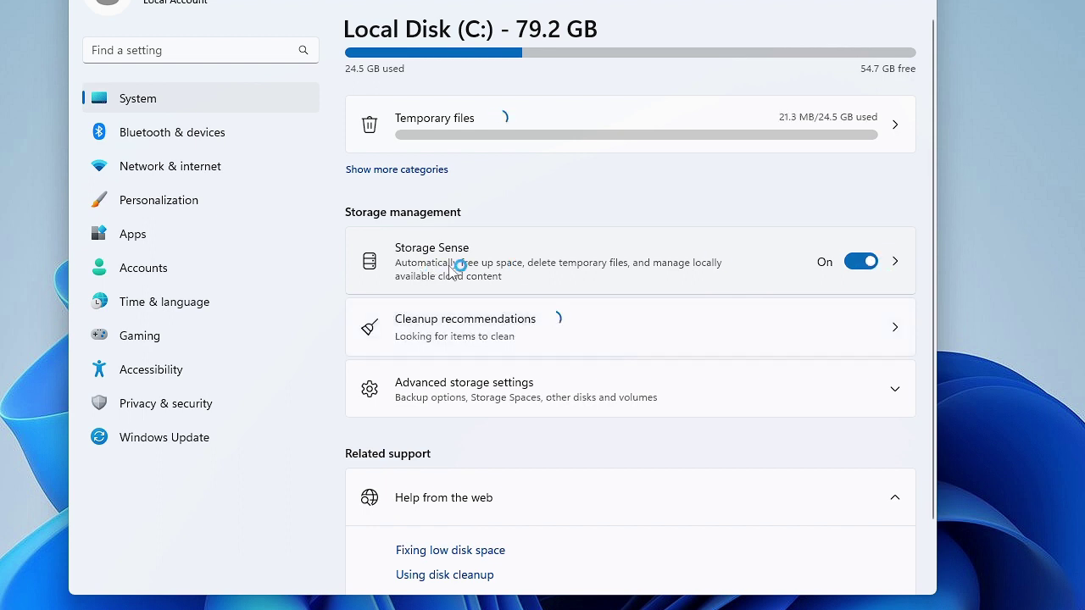
scroll(509, 246, down, 2)
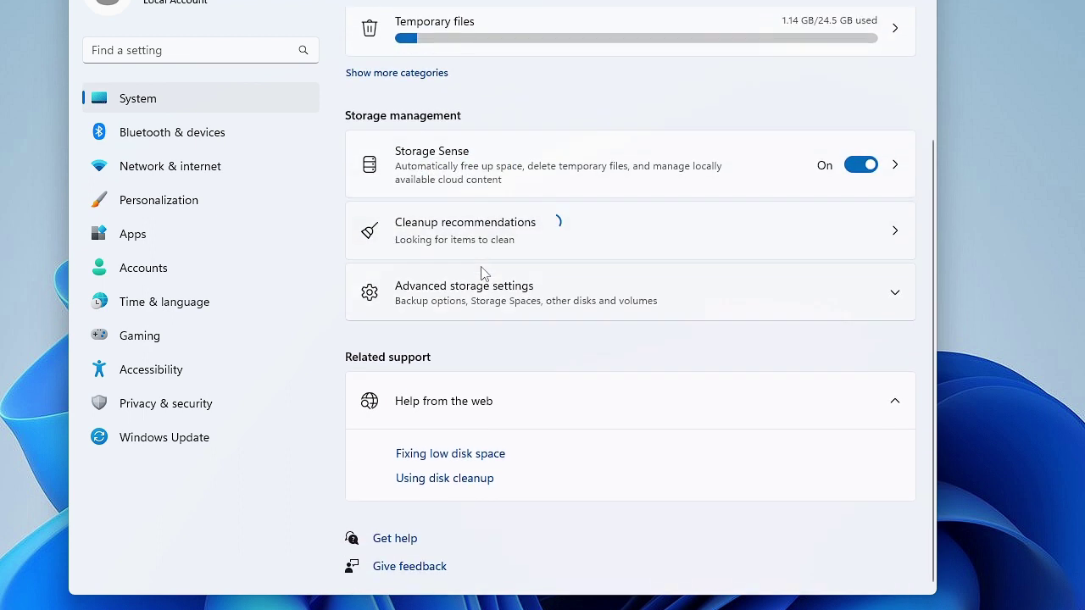
scroll(481, 273, up, 3)
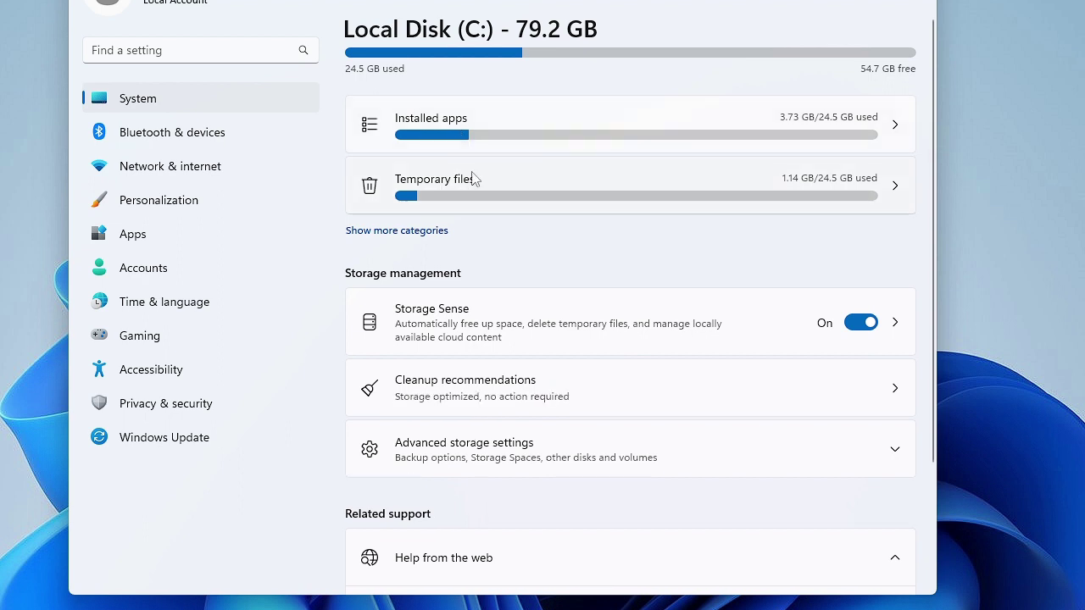
Step: Open the installed apps list from Storage, look for unneeded apps, and check the uninstall option for Microsoft Teams
click(484, 121)
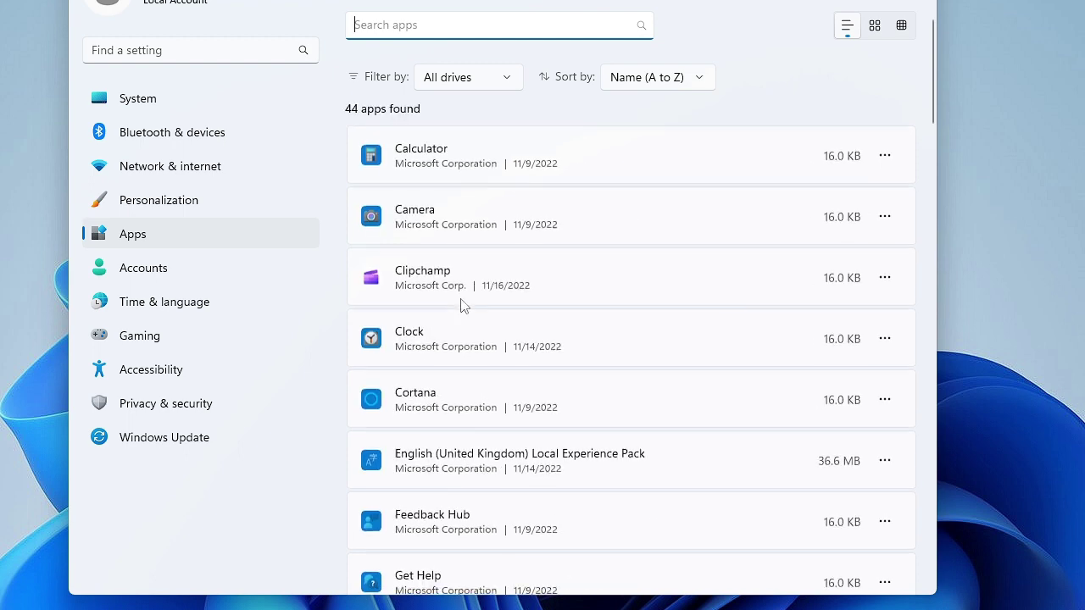
scroll(499, 424, down, 5)
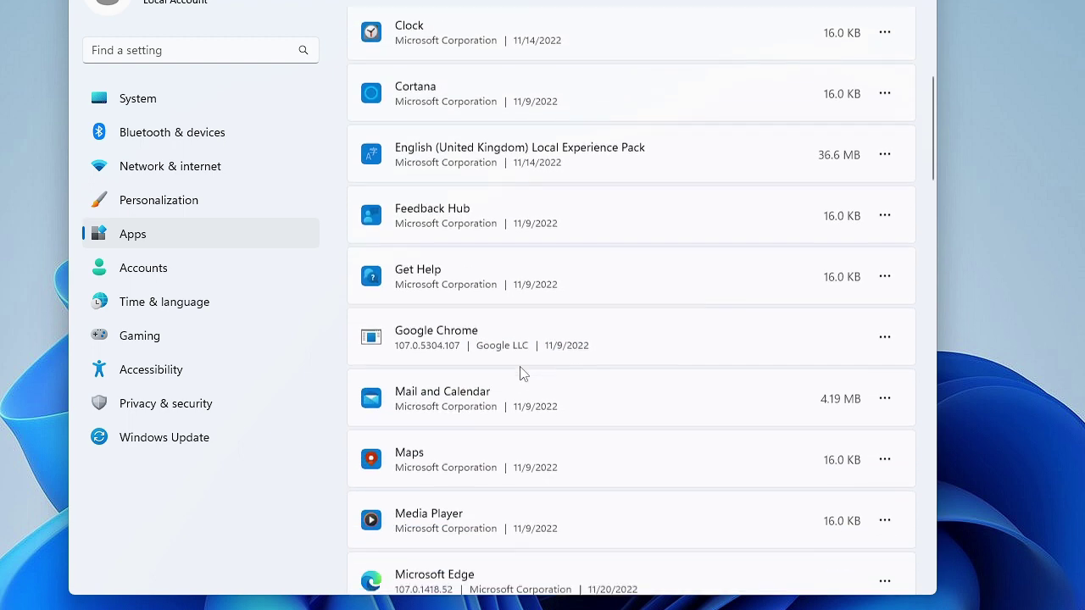
scroll(487, 284, down, 2)
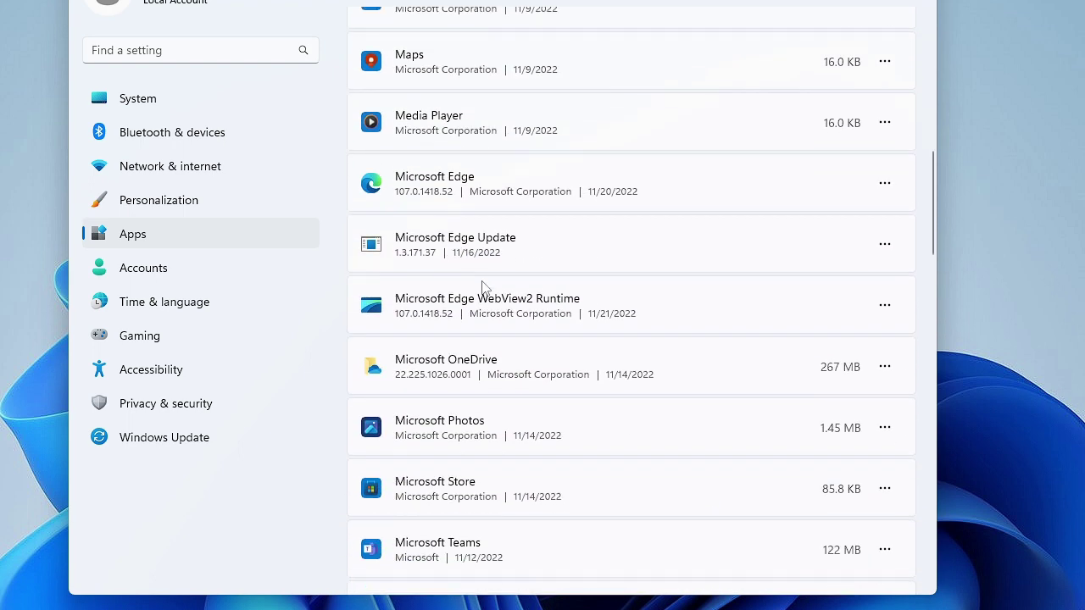
scroll(485, 286, down, 3)
scroll(481, 287, down, 1)
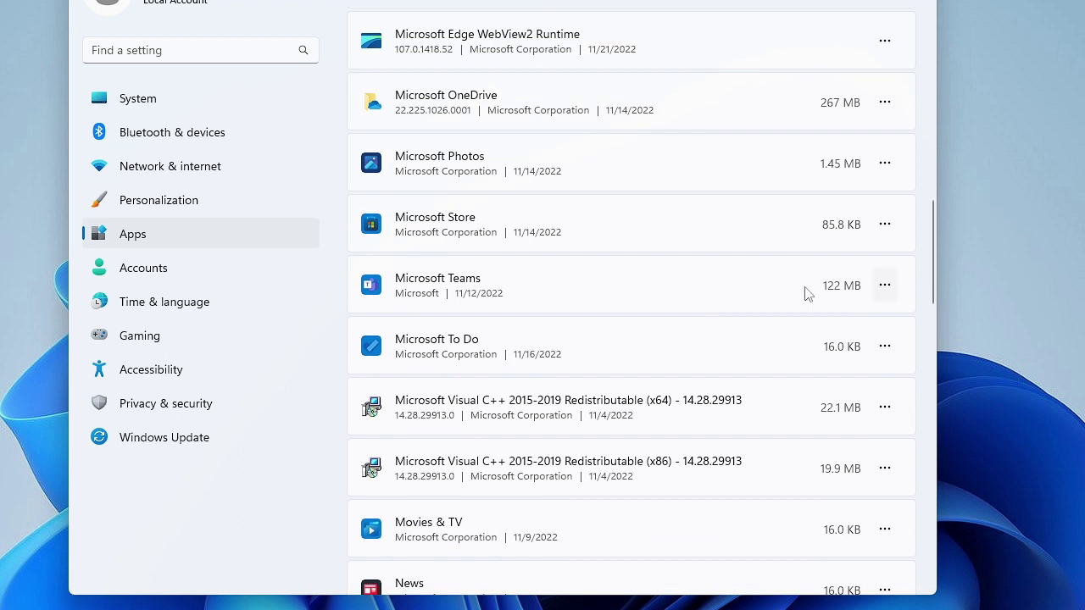
click(895, 290)
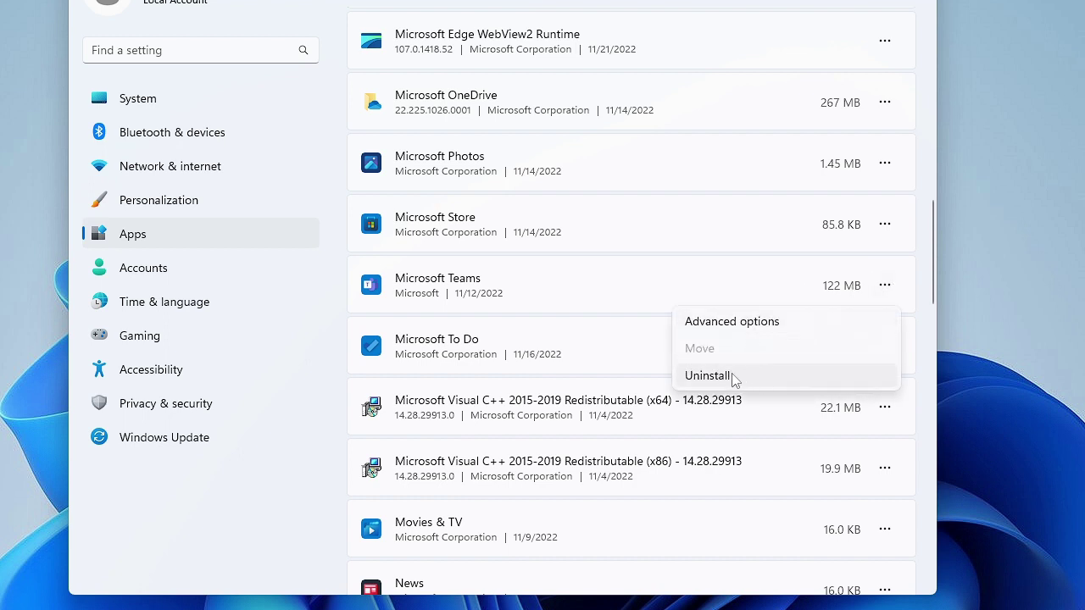
scroll(618, 334, down, 5)
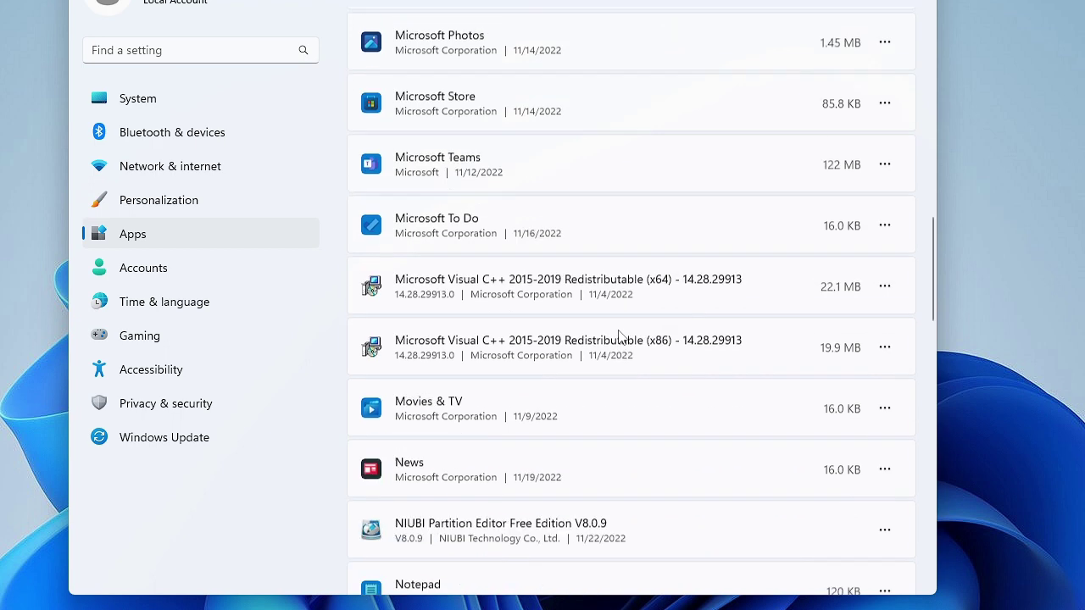
scroll(607, 335, down, 12)
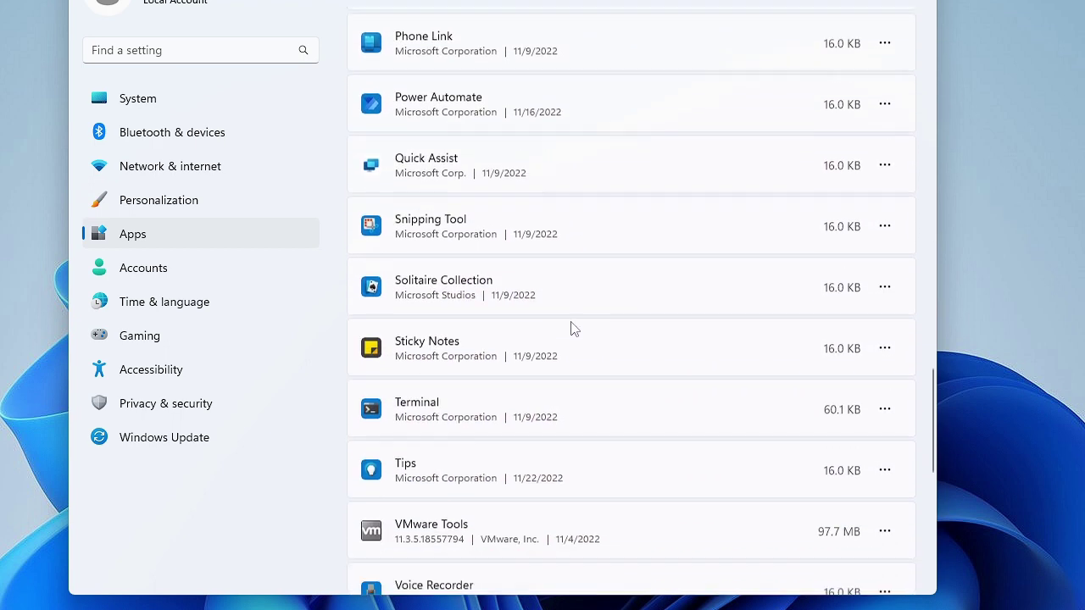
scroll(567, 325, down, 1)
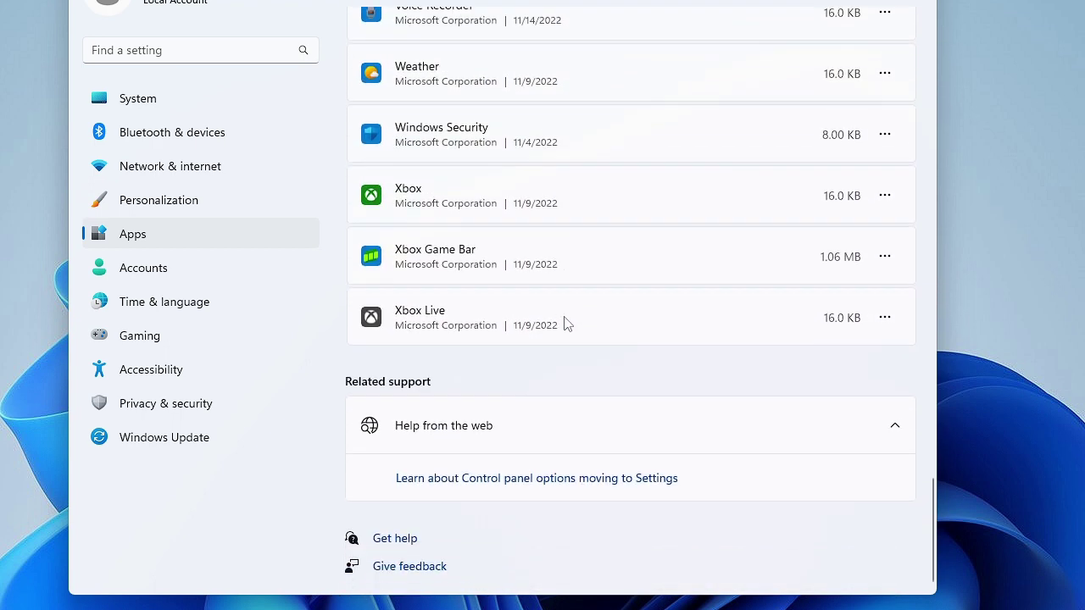
scroll(567, 324, up, 3)
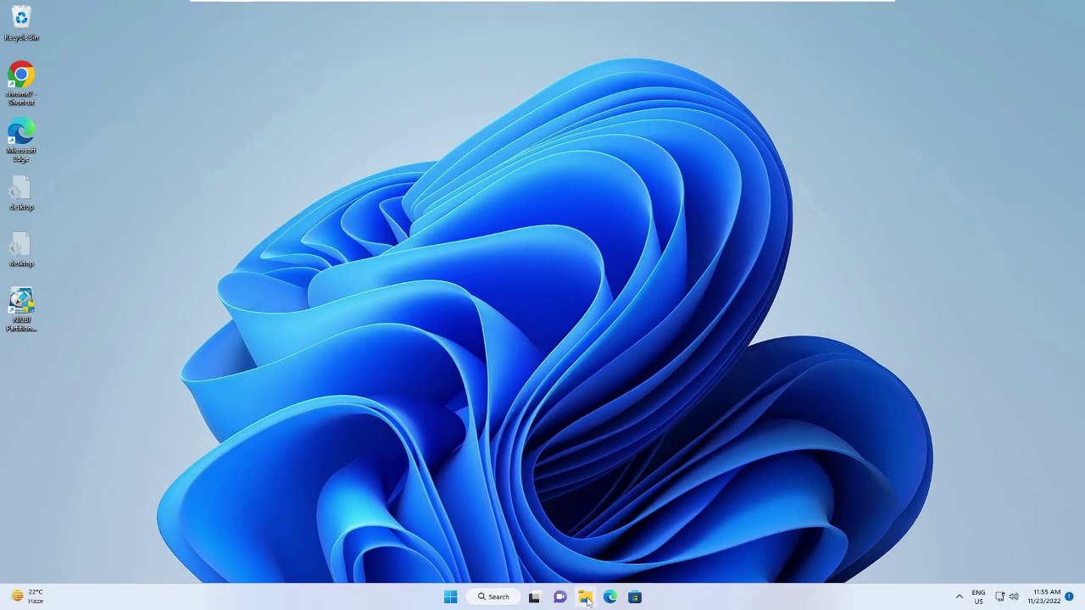
Step: Open the advanced system settings through the properties of This PC and move the System Properties dialog into view
click(586, 599)
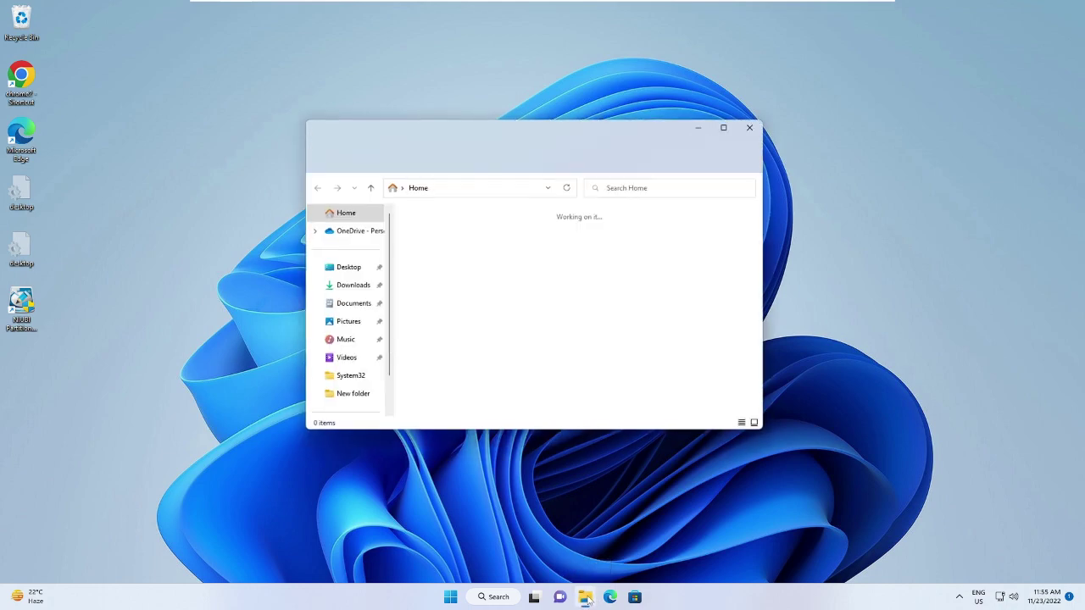
scroll(331, 362, down, 2)
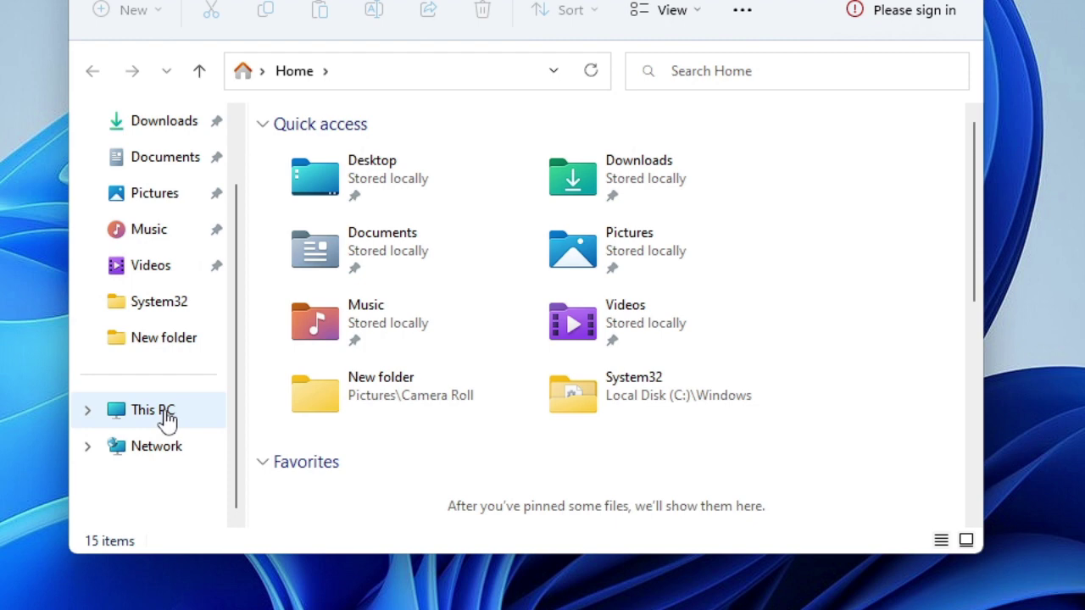
right_click(168, 418)
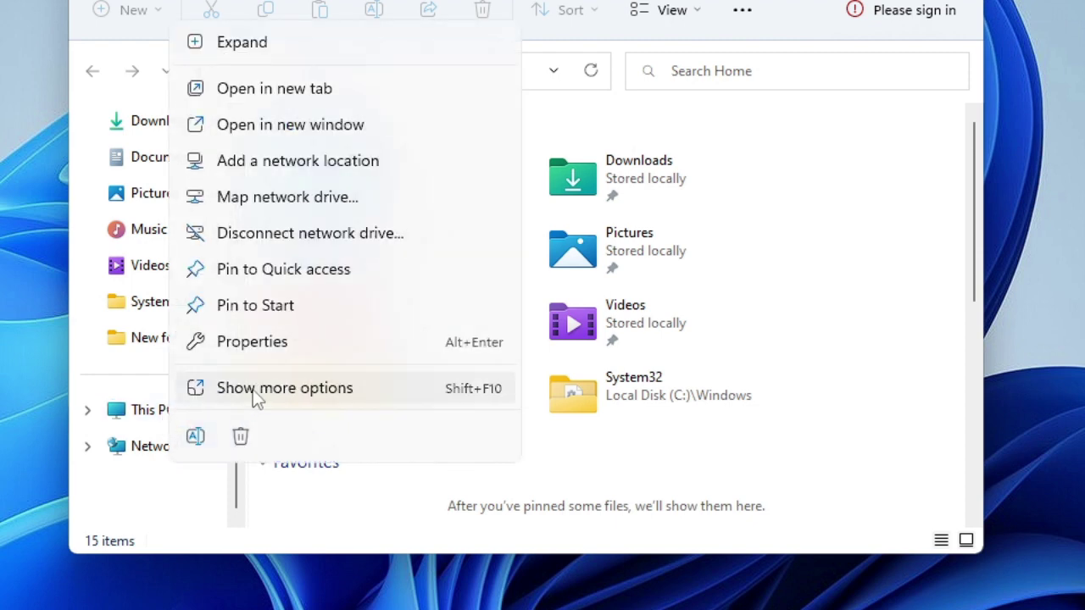
click(286, 348)
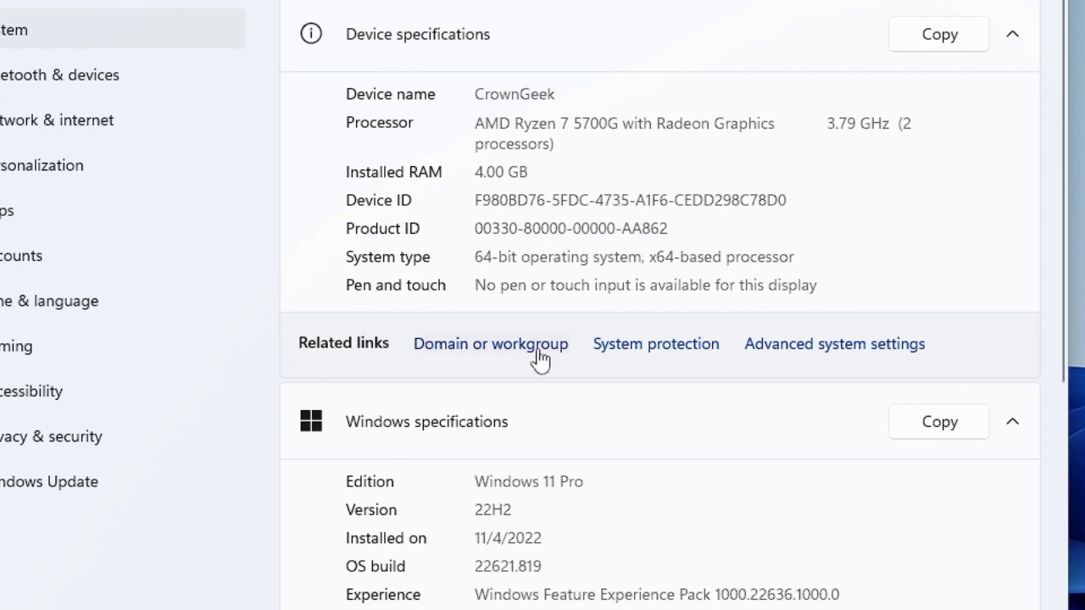
click(852, 359)
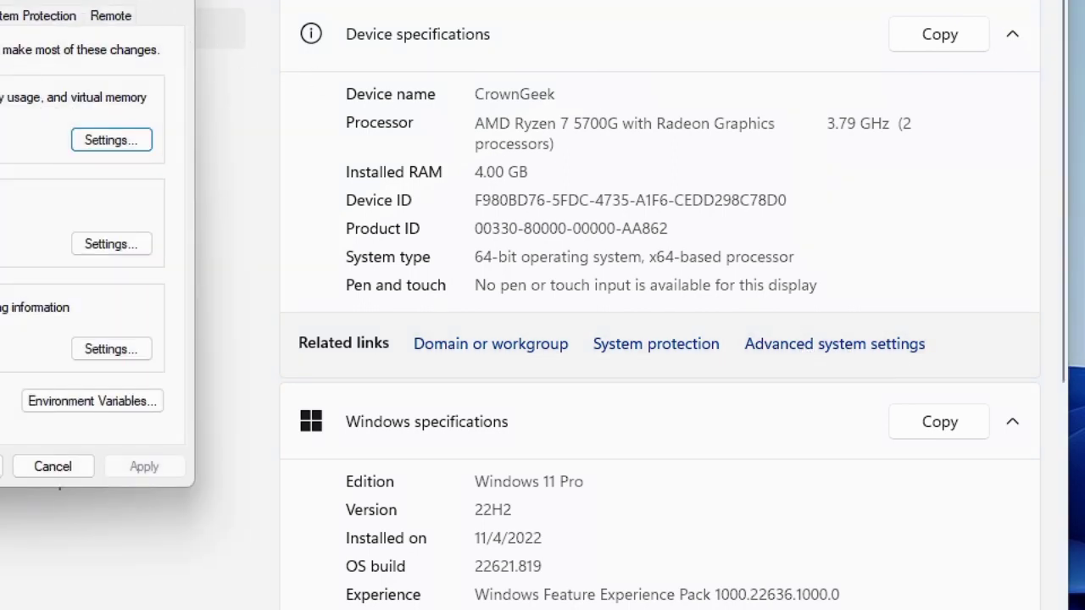
drag(114, 3, 628, 21)
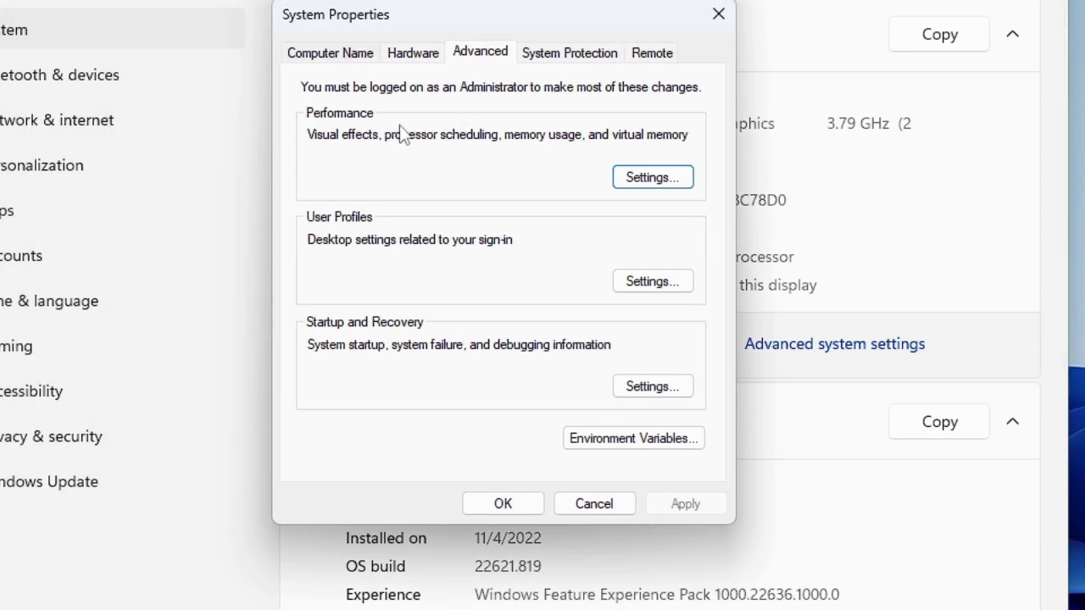
Step: In the Performance options, adjust the visual effects for best performance and enable only Save taskbar thumbnail previews
click(663, 178)
drag(561, 114, 557, 11)
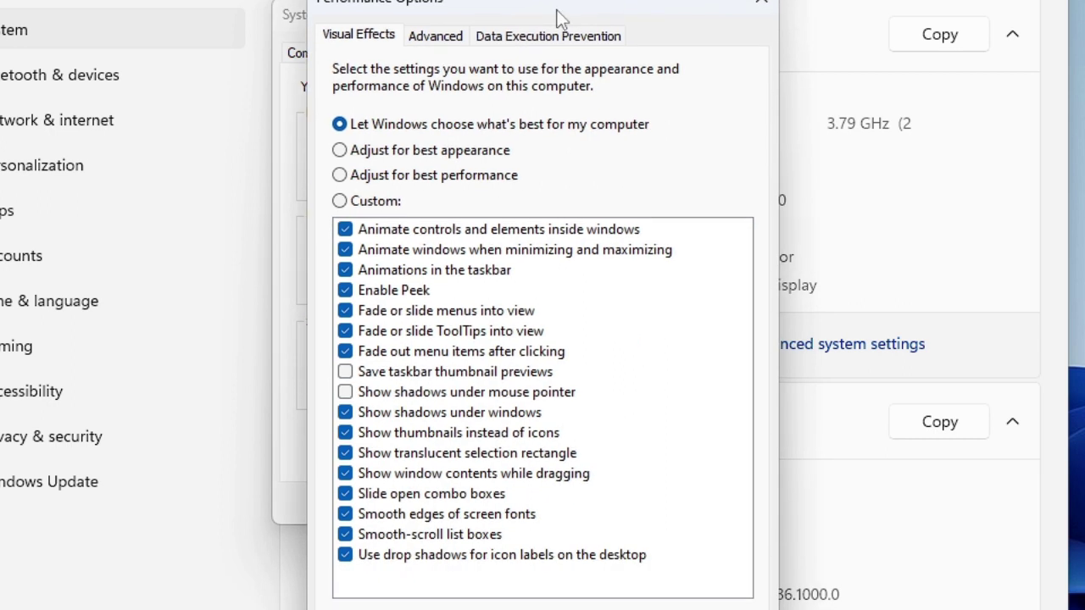
click(444, 178)
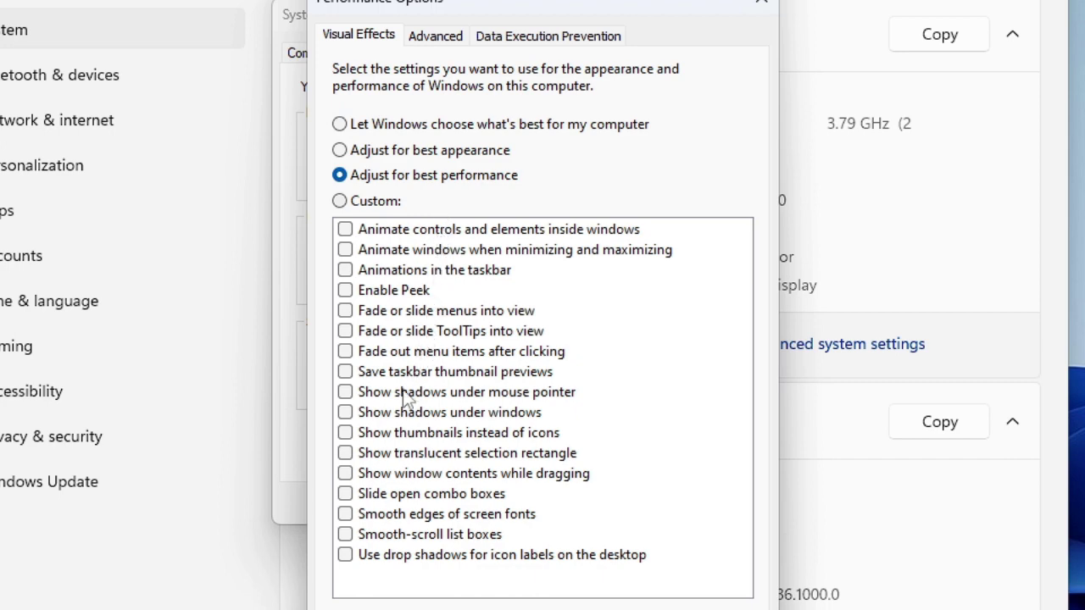
click(343, 376)
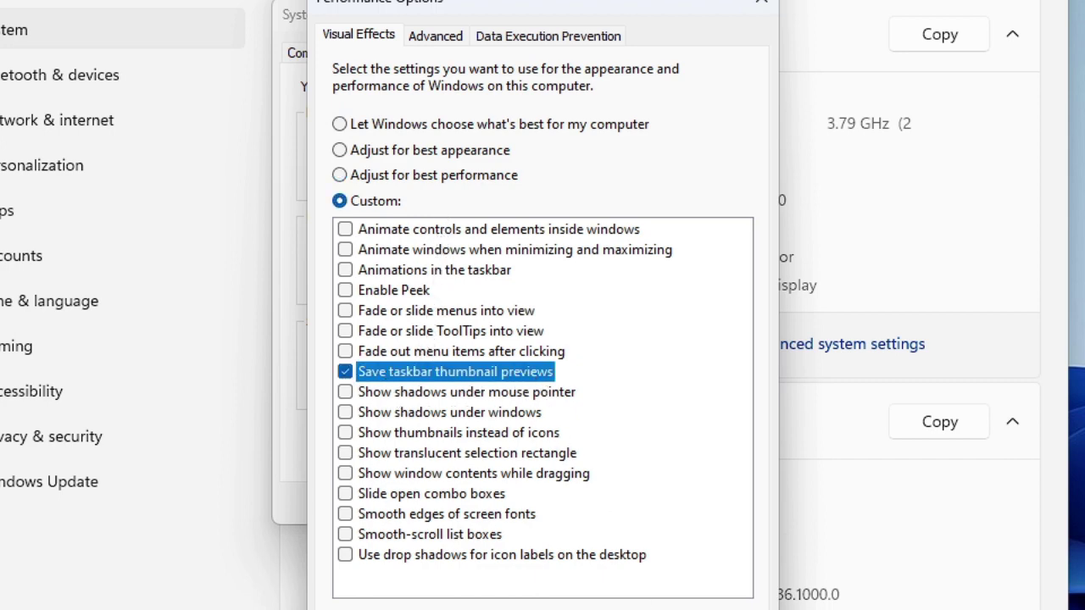
Step: Confirm the Performance Options and System Properties dialogs, and close the File Explorer and Settings windows
key(super+e)
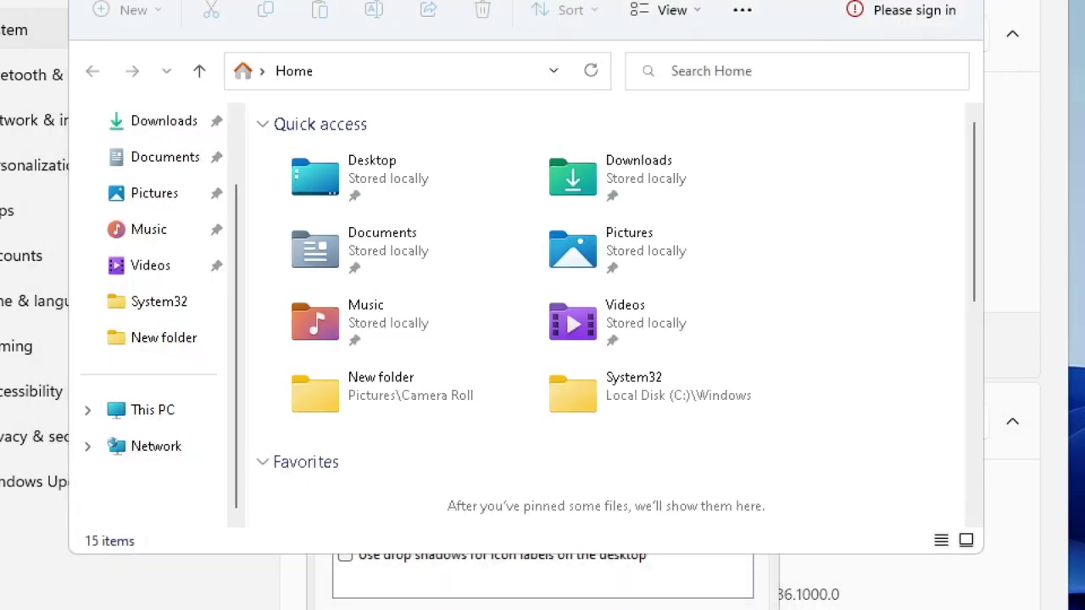
click(545, 608)
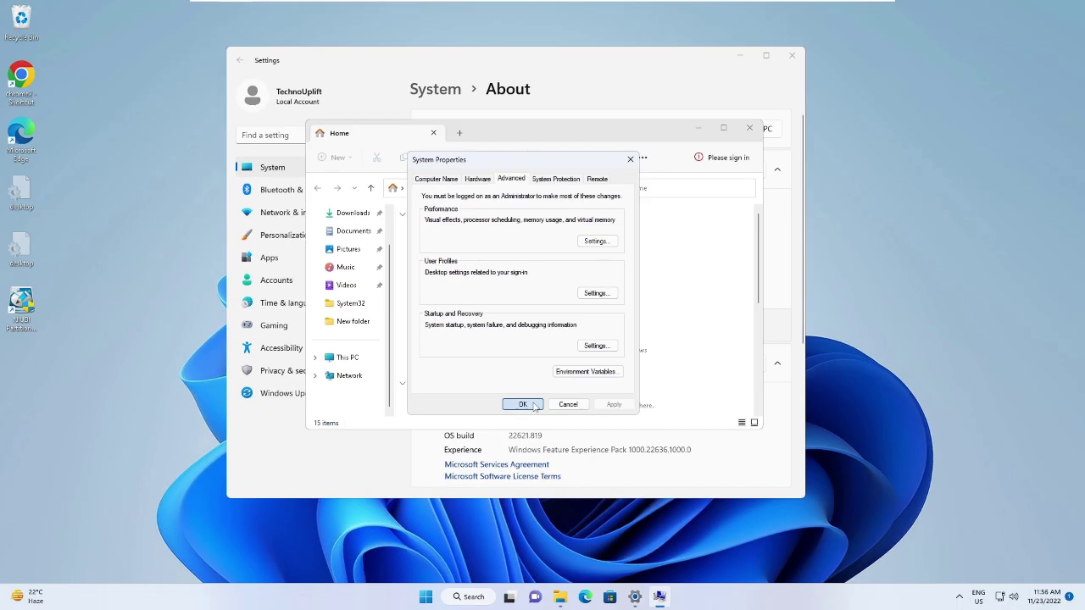
click(502, 504)
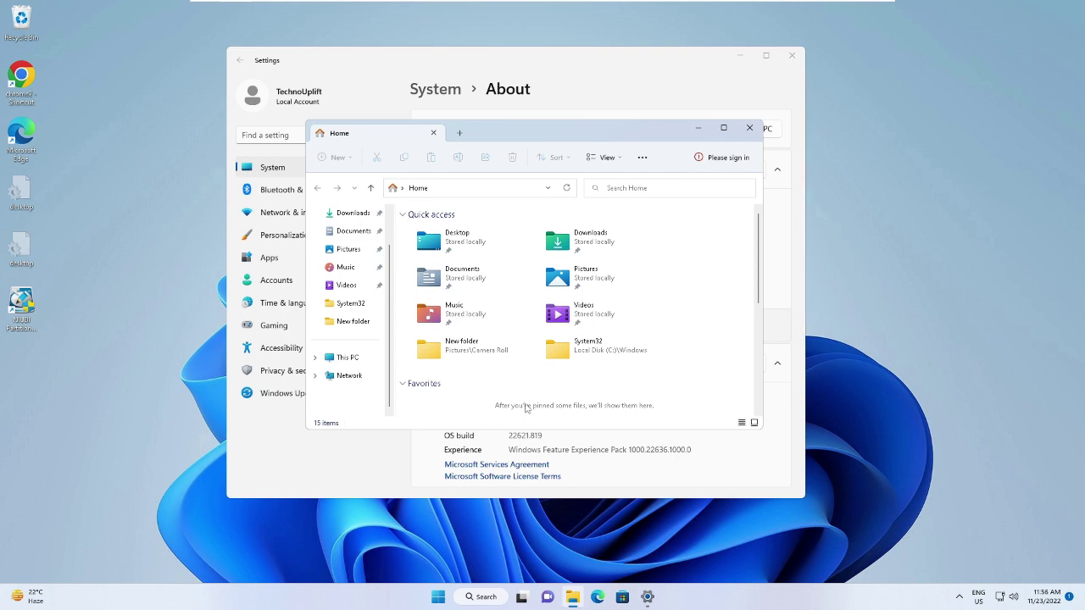
key(alt+F4)
click(790, 57)
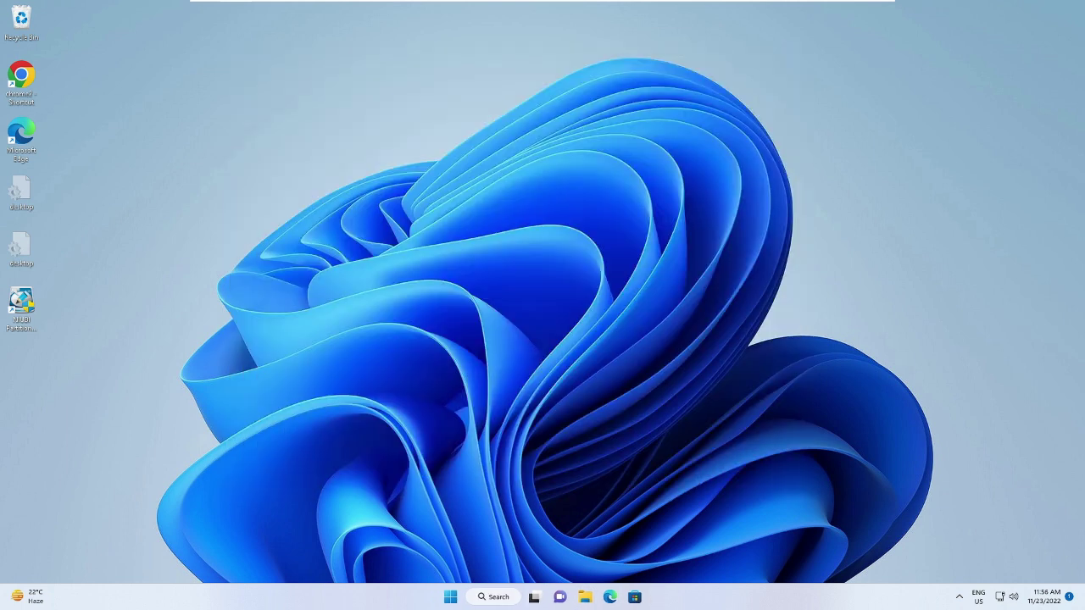
Step: Search Windows for "visual", open the Visual effects settings, and turn off Transparency effects
click(490, 597)
text(v)
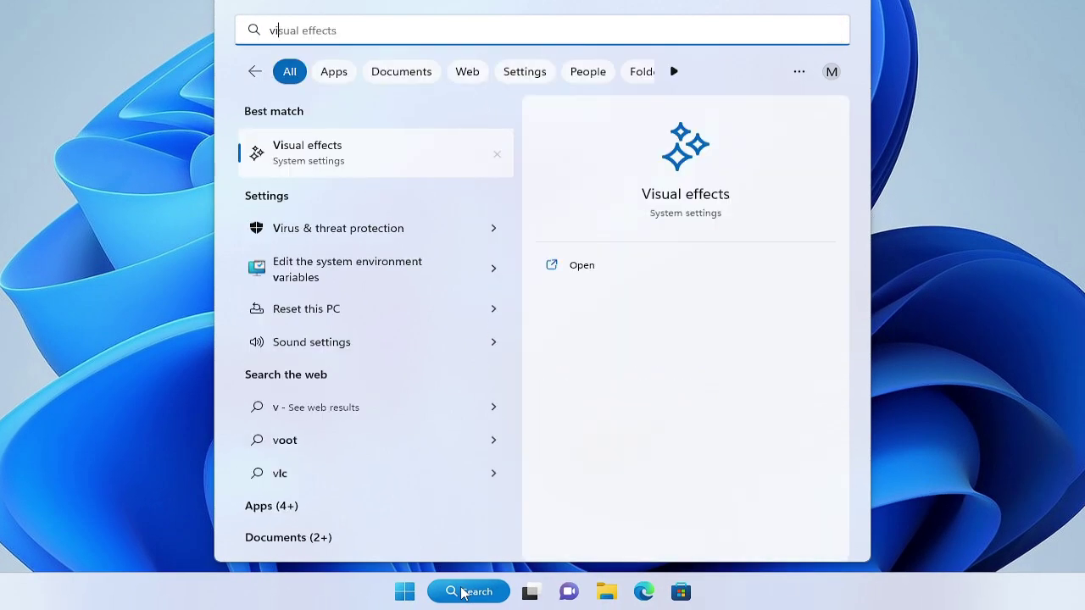
text(isual)
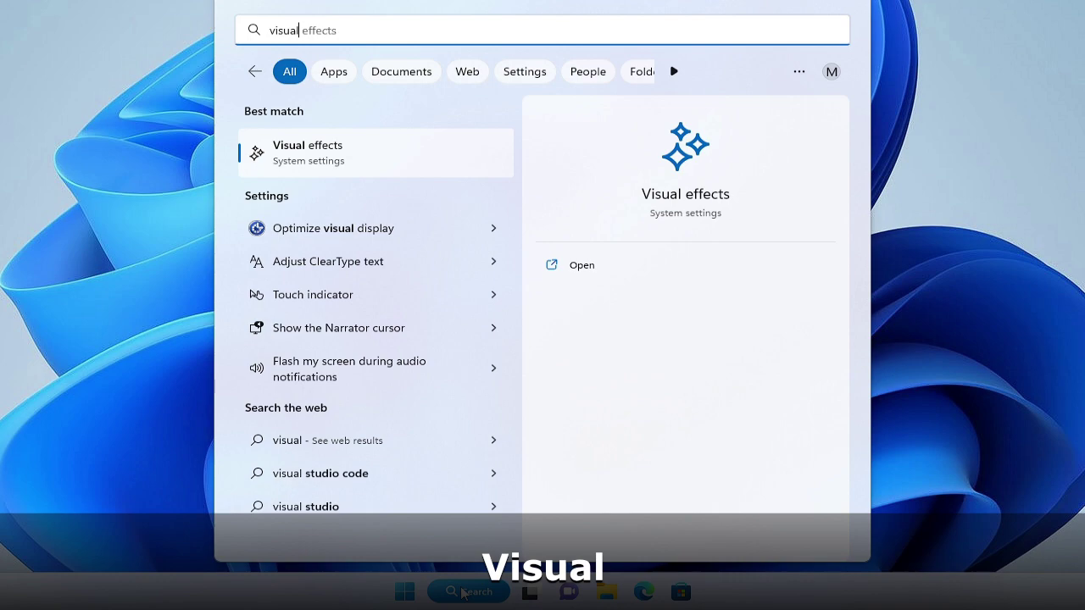
click(351, 158)
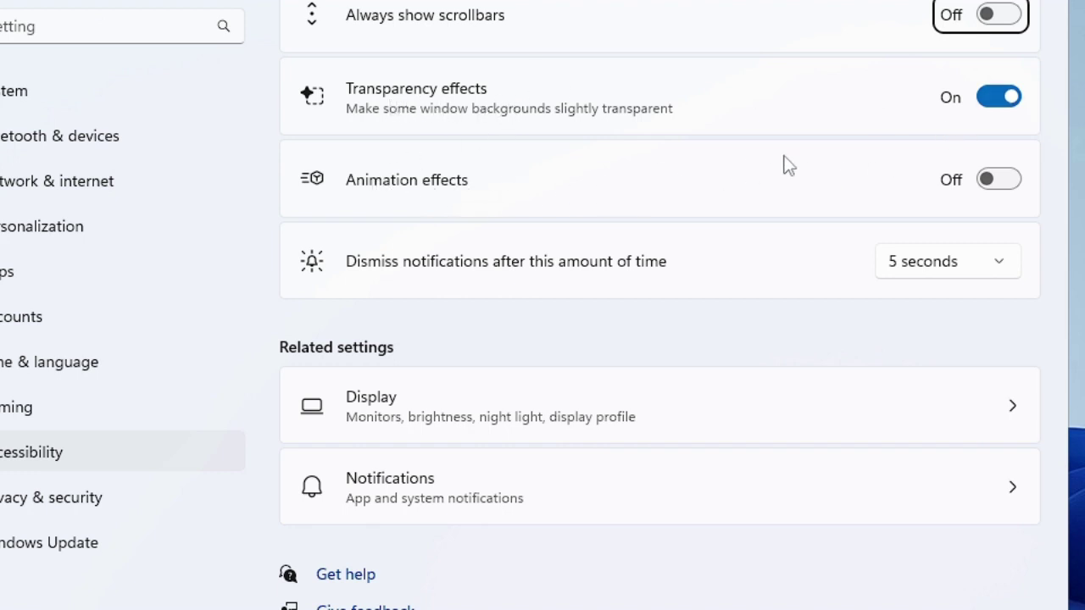
click(988, 102)
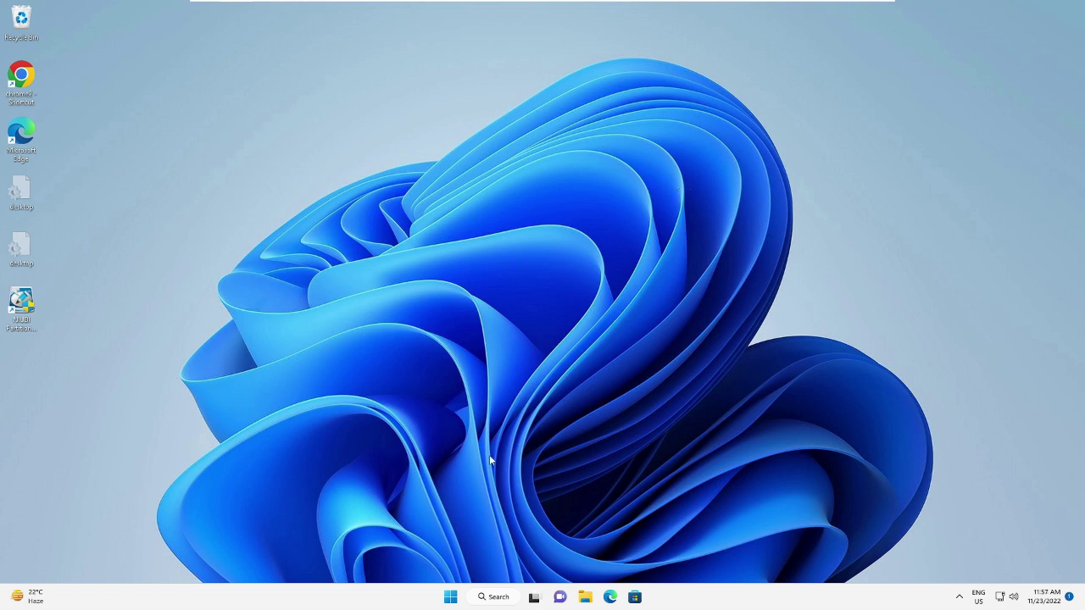
Step: Search Windows for "gpedit", open the Local Group Policy Editor, and widen its policy tree so the folder names are readable
click(501, 602)
text(g)
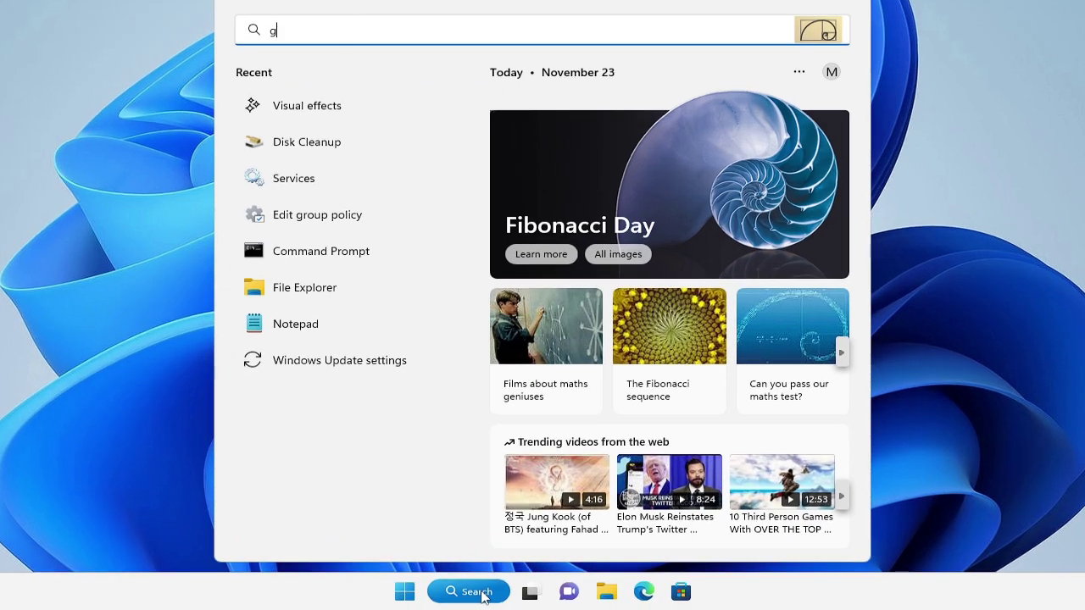
text(pedit)
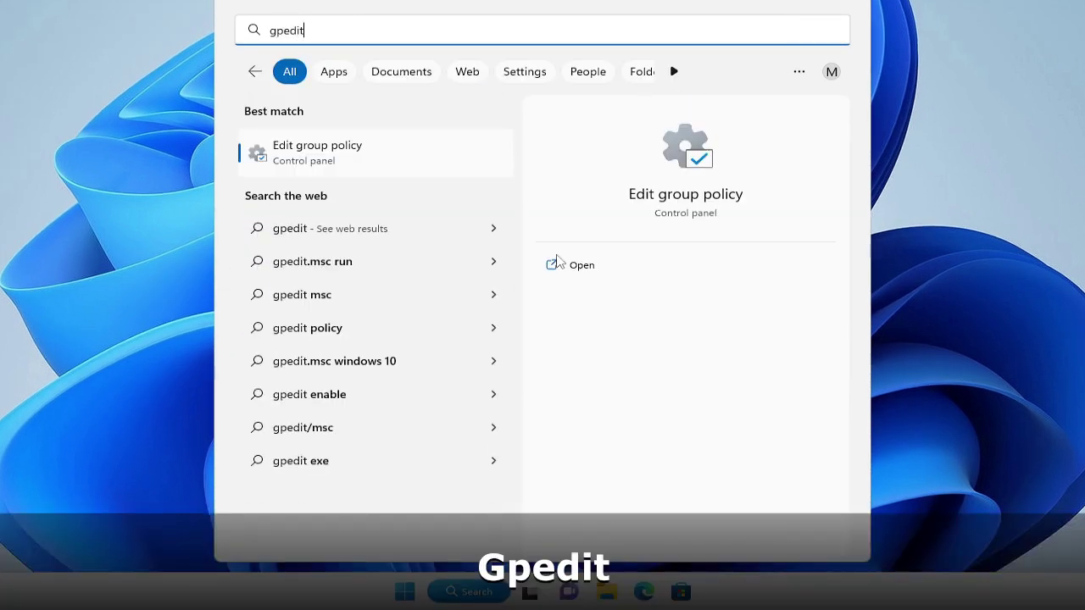
click(354, 161)
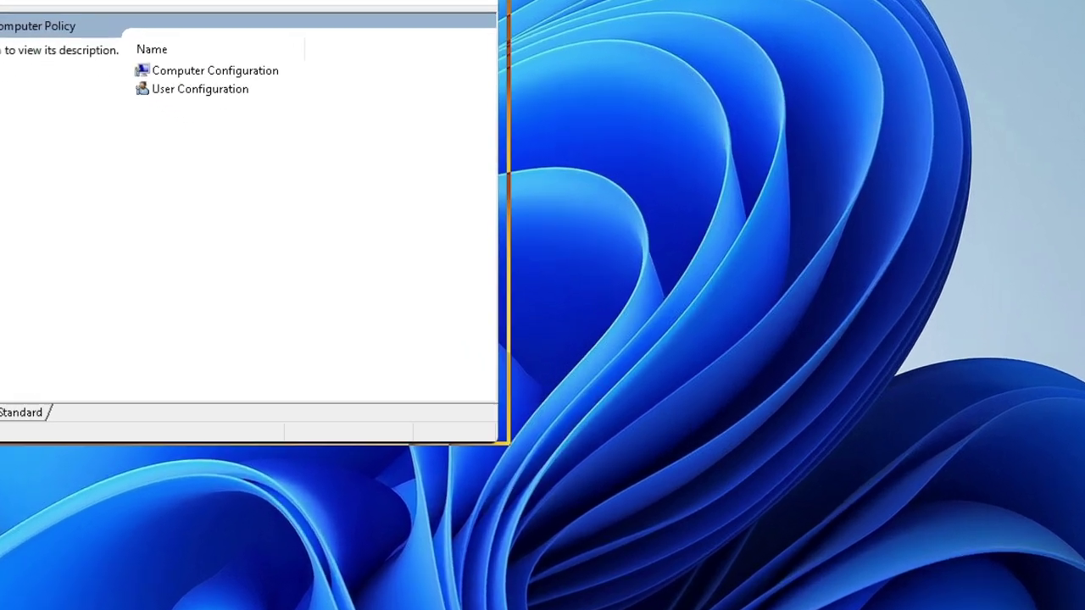
drag(147, 2, 39, 1)
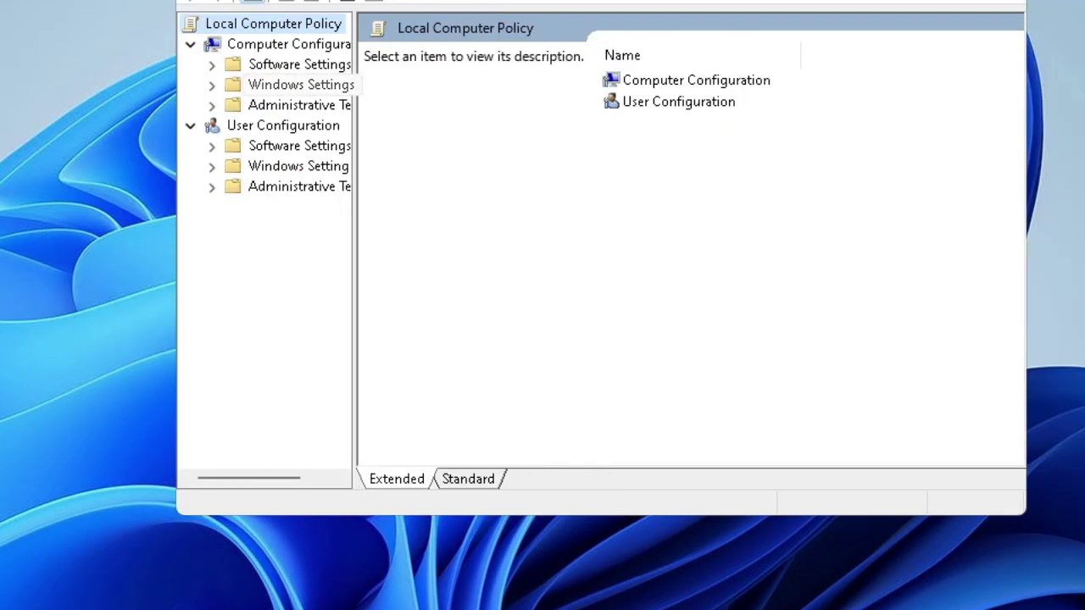
drag(356, 104, 486, 104)
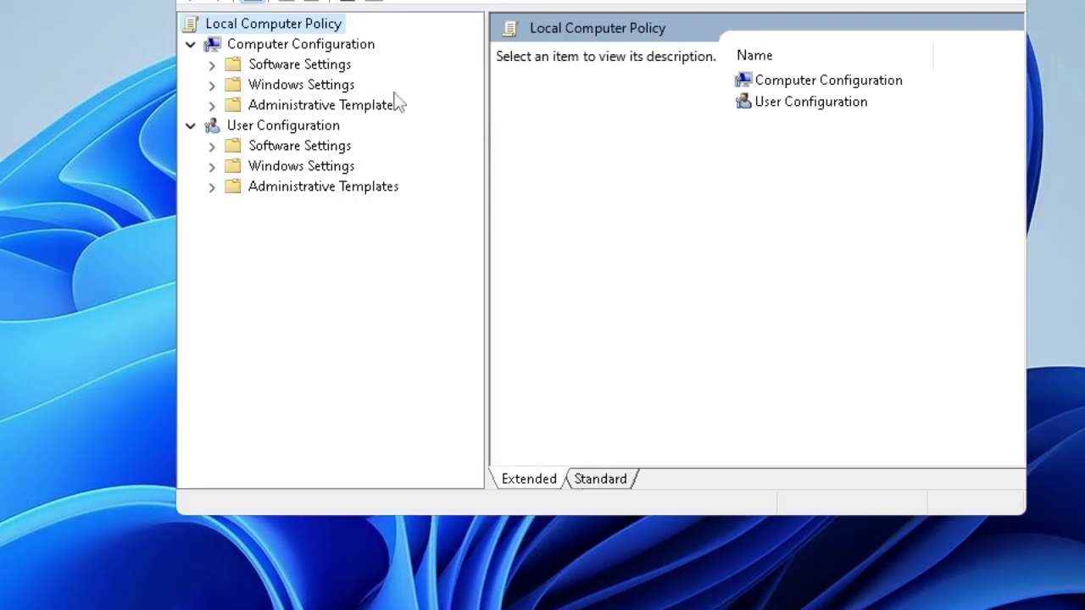
Step: Under Computer Configuration, expand Administrative Templates and Windows Components, and display the App Privacy policies
click(330, 49)
click(327, 109)
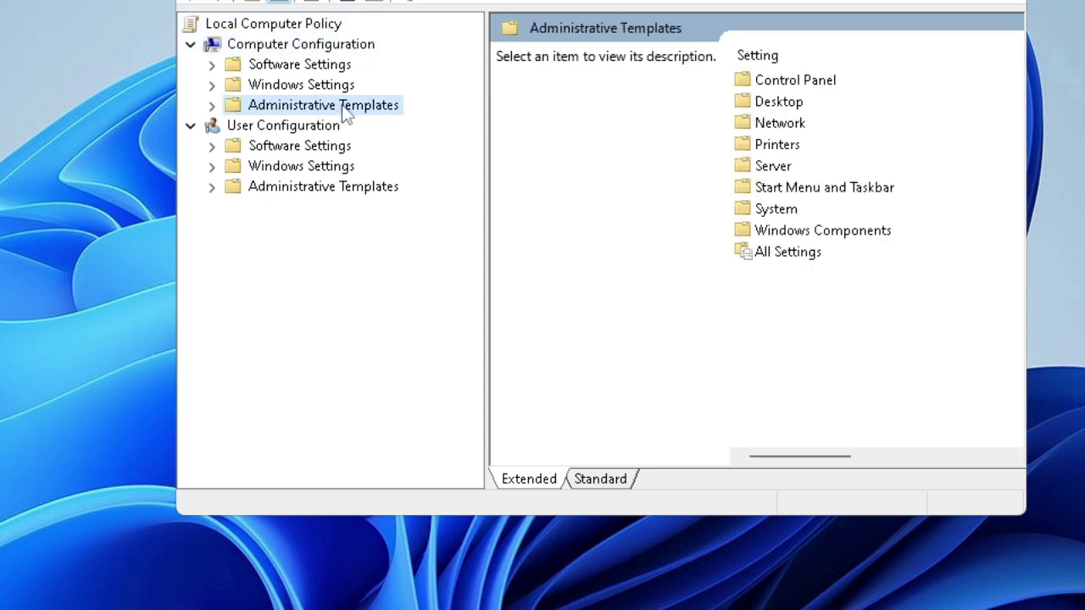
double_click(363, 111)
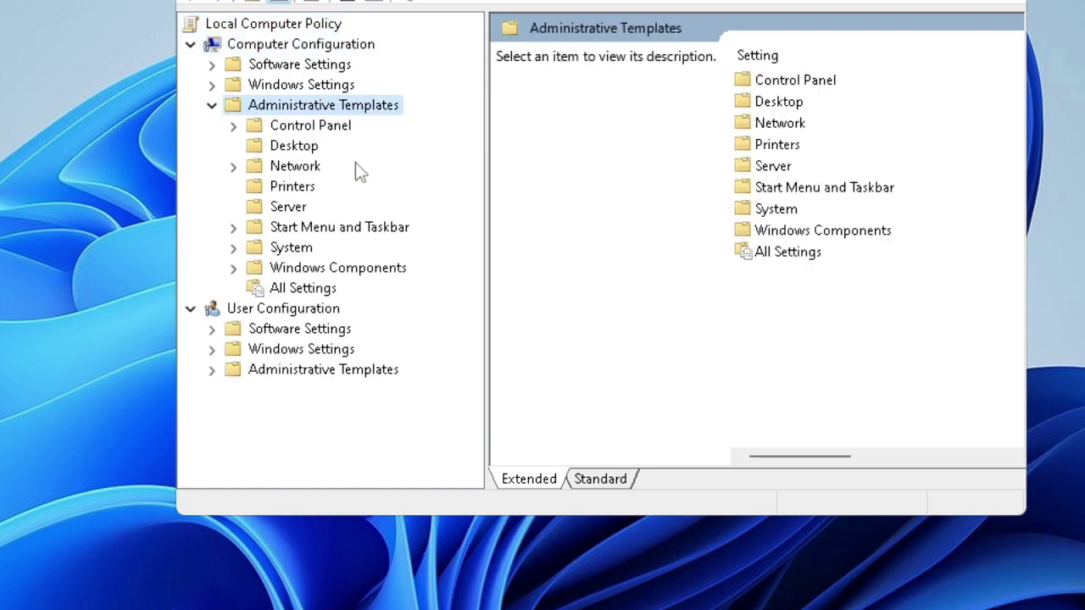
click(355, 271)
double_click(371, 273)
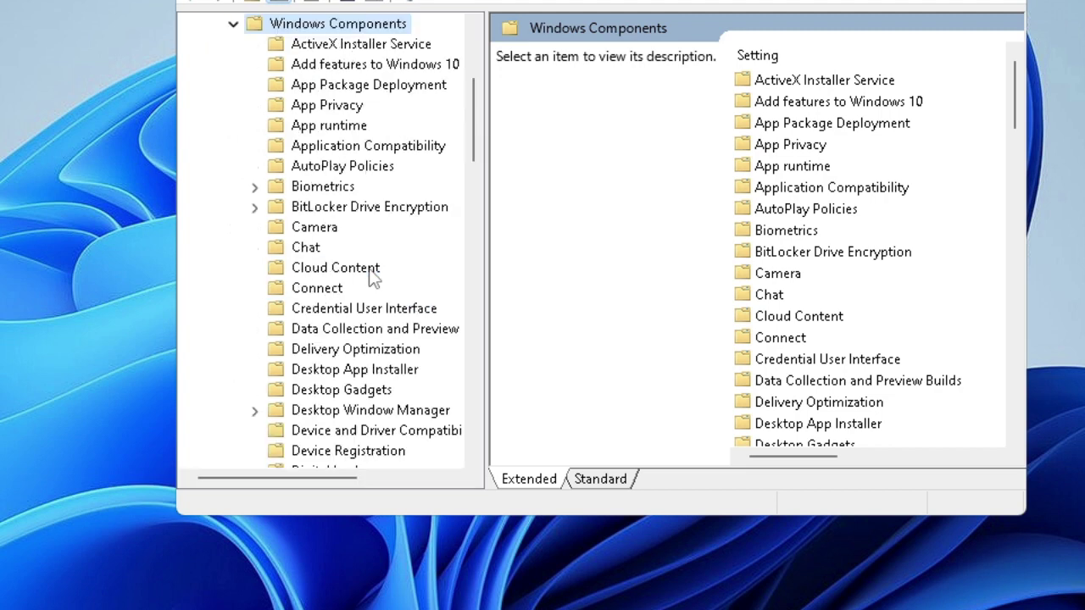
click(345, 109)
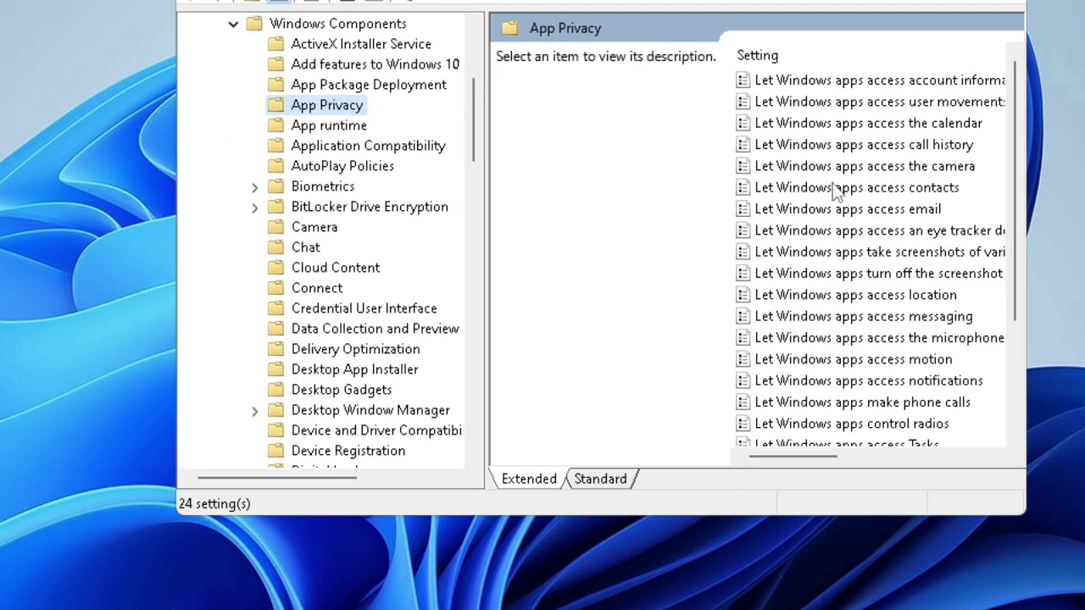
Step: Set the policy "Let Windows apps run in the background" to Enabled with Force Deny as the default for all apps, and apply it
scroll(836, 199, down, 3)
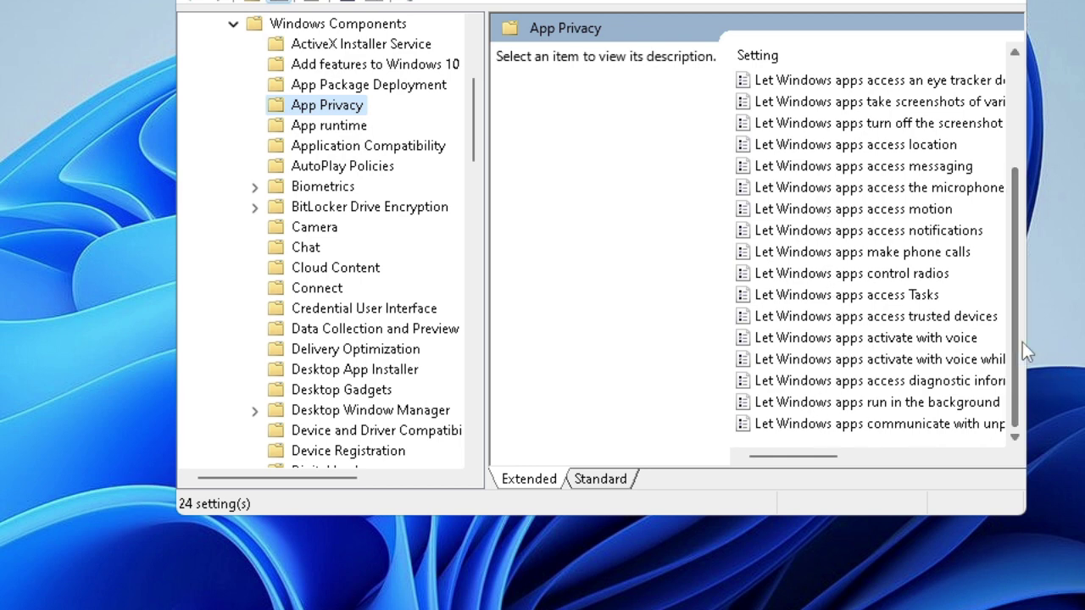
drag(1026, 342, 1084, 343)
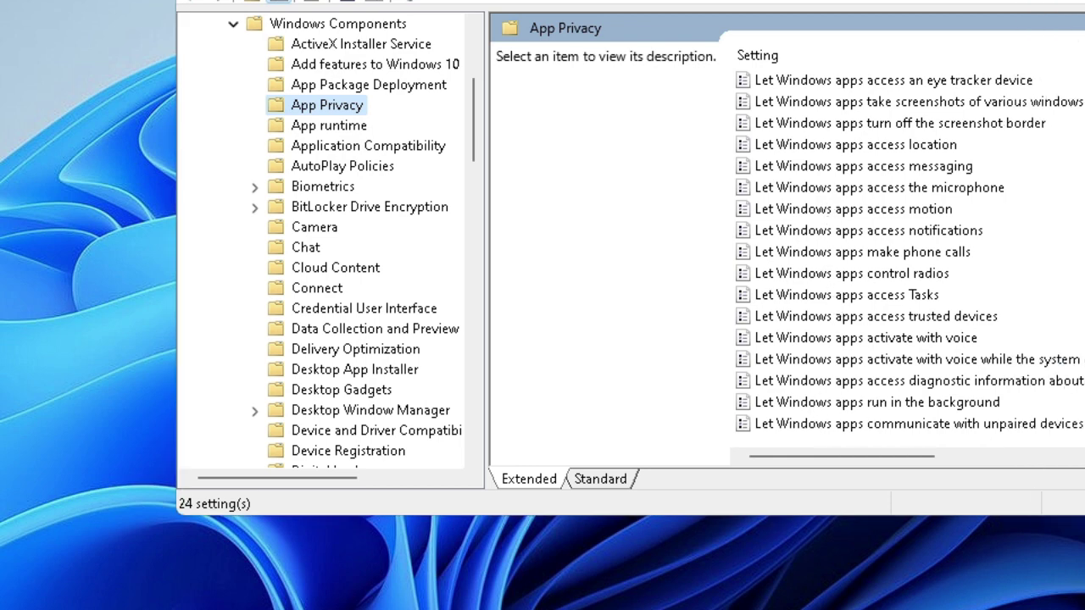
double_click(879, 403)
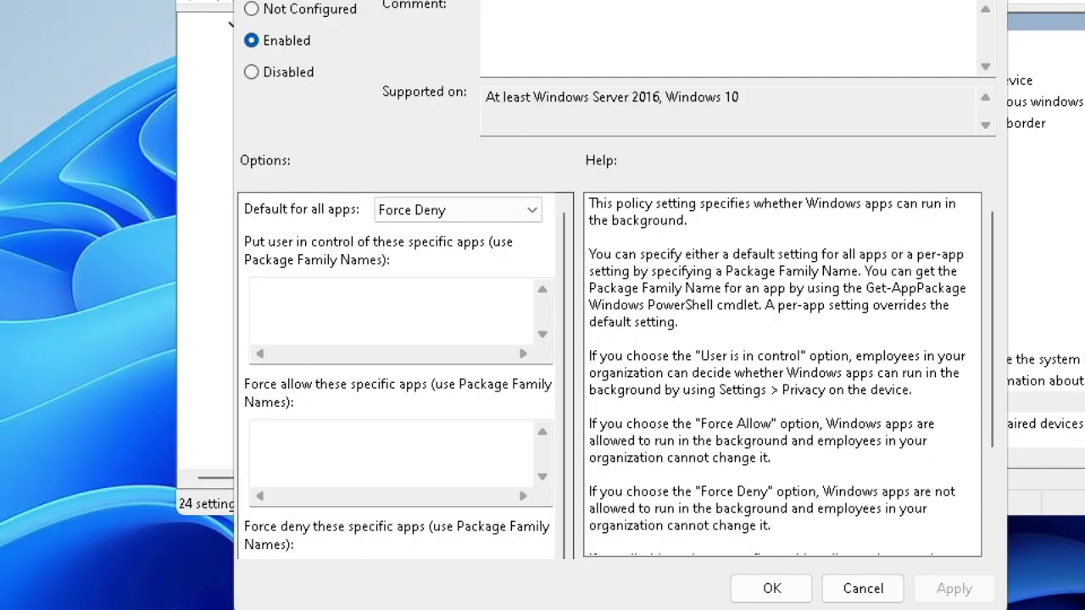
click(284, 12)
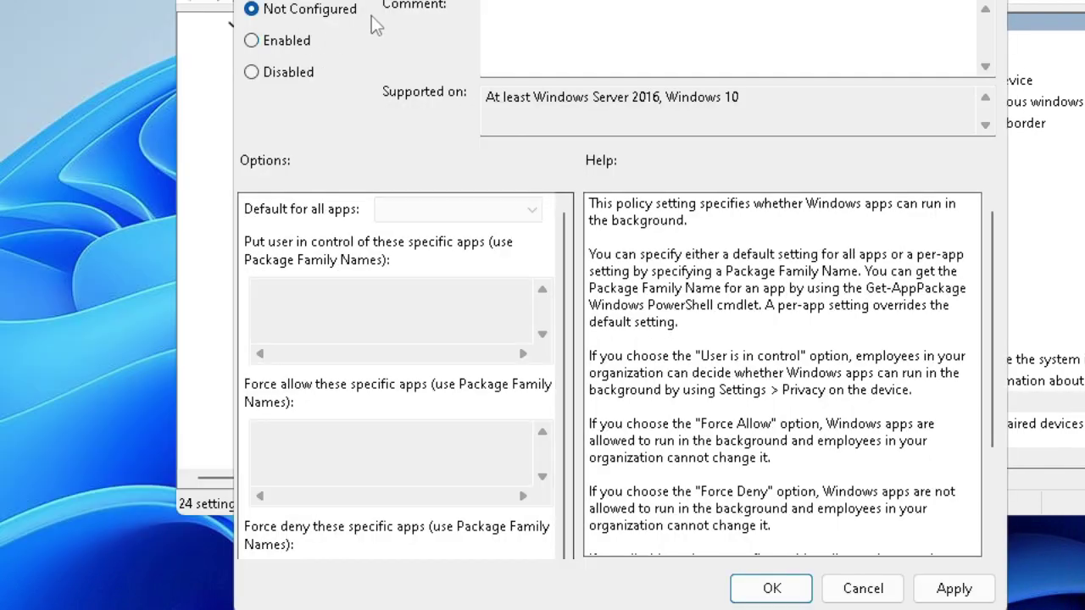
click(252, 41)
click(378, 210)
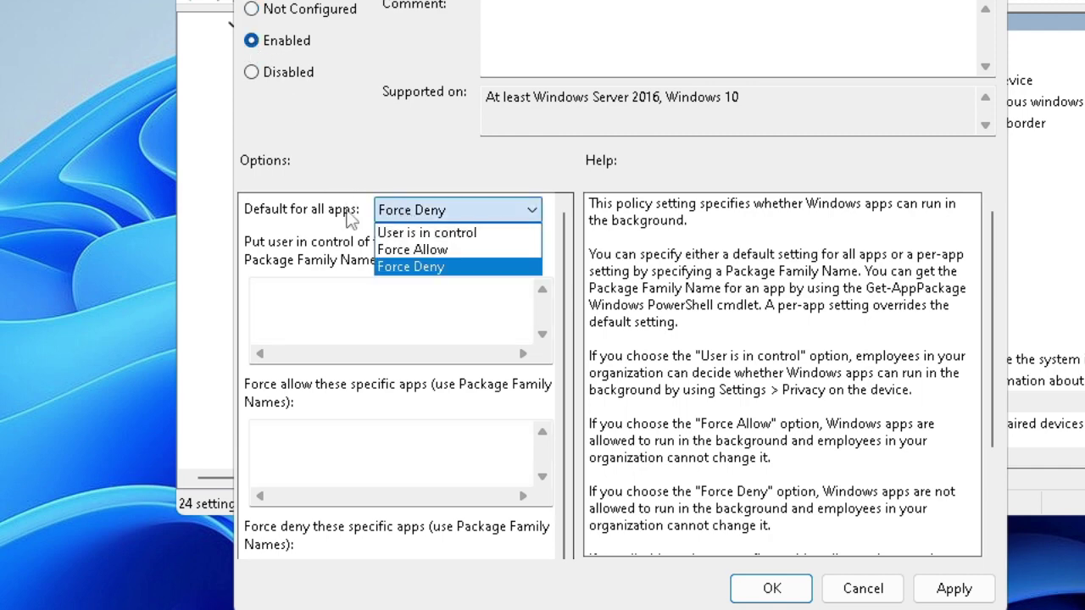
click(434, 268)
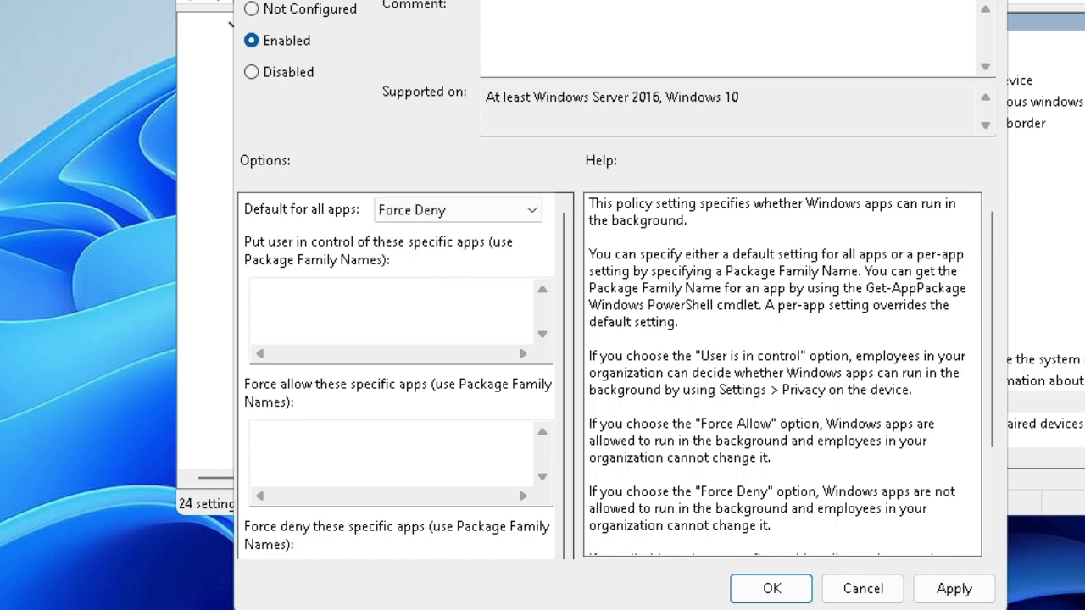
click(956, 589)
click(780, 586)
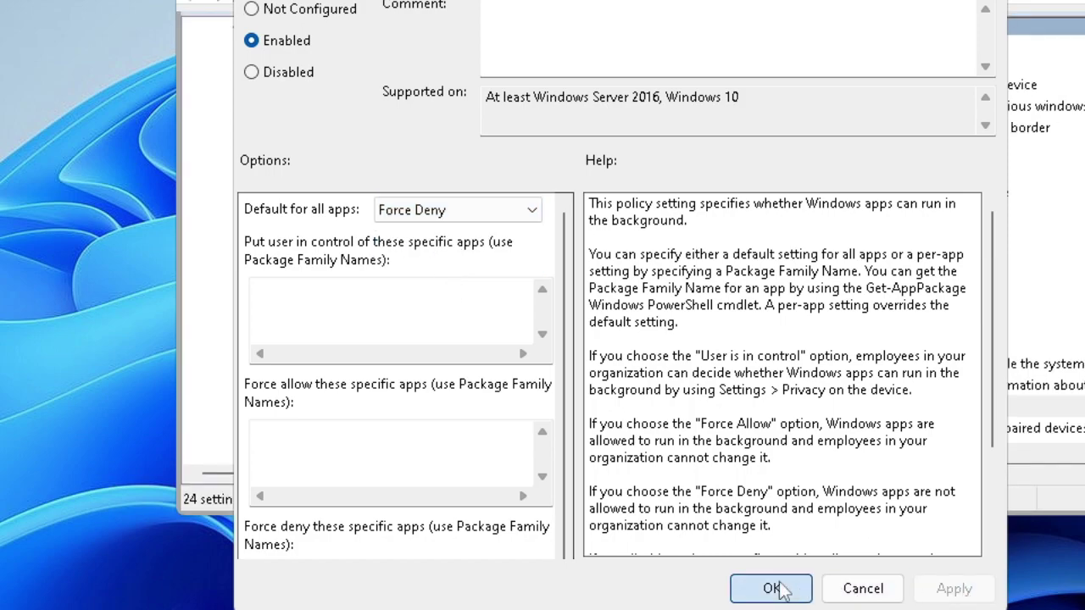